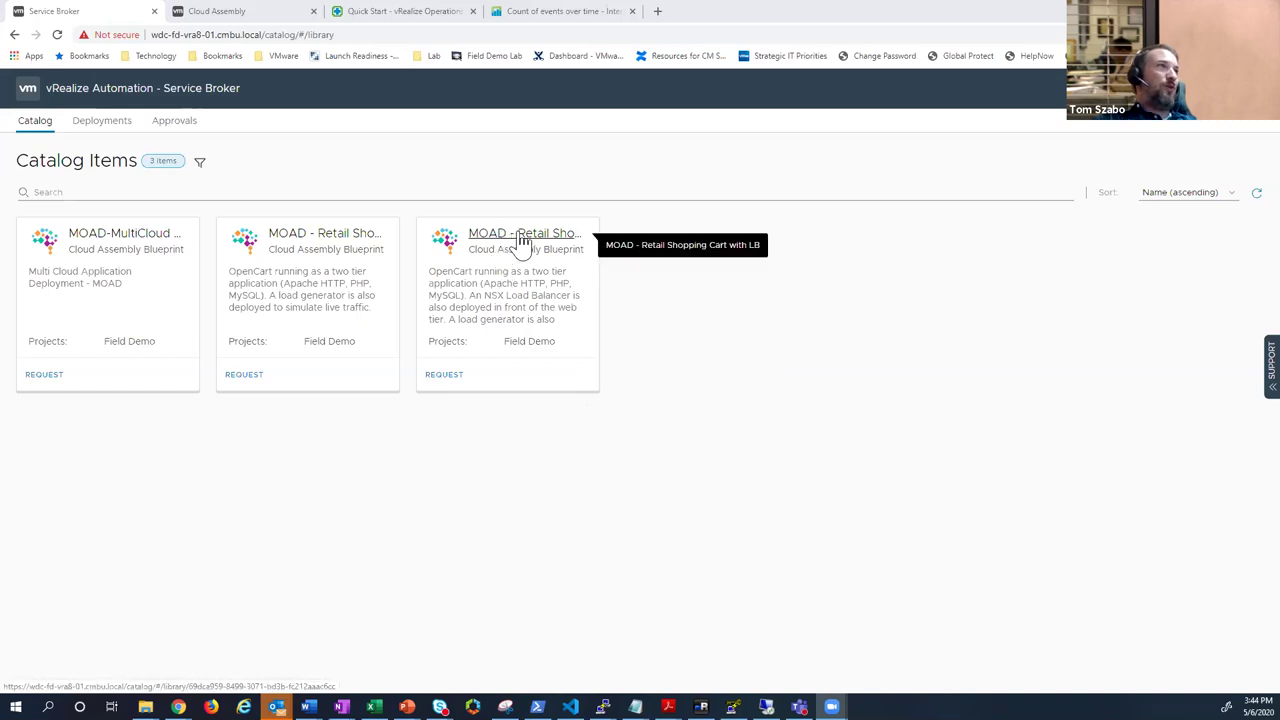
- Request the MOAD - Retail Shopping Cart with LB catalog item, naming the deployment with the requester's username plus "-dem3" and describing it as "test"
left_click(445, 376)
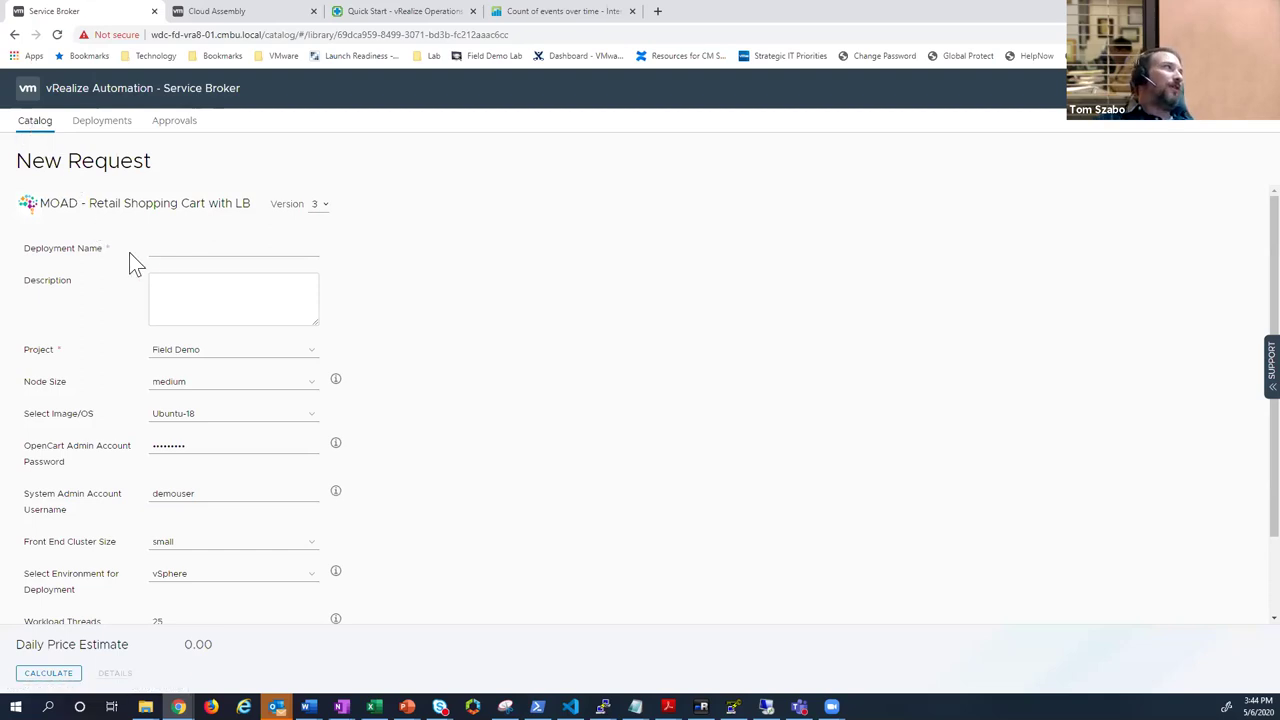
left_click(171, 249)
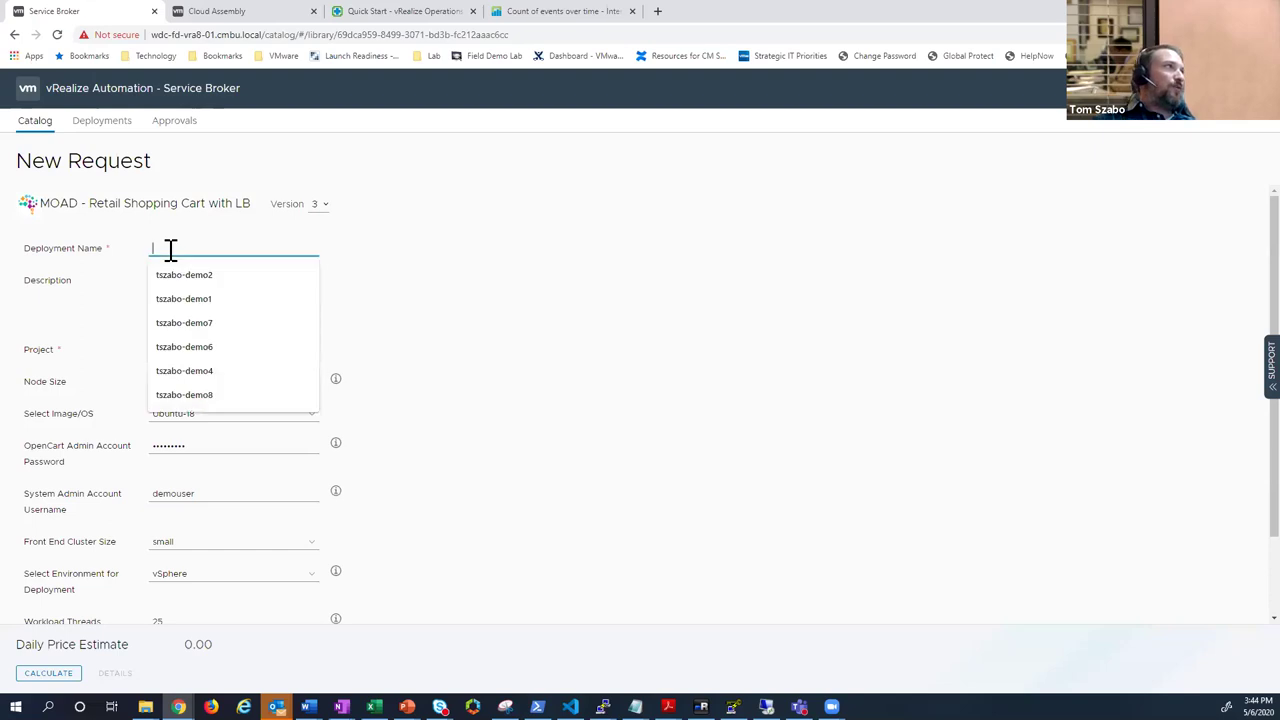
type("tszabo")
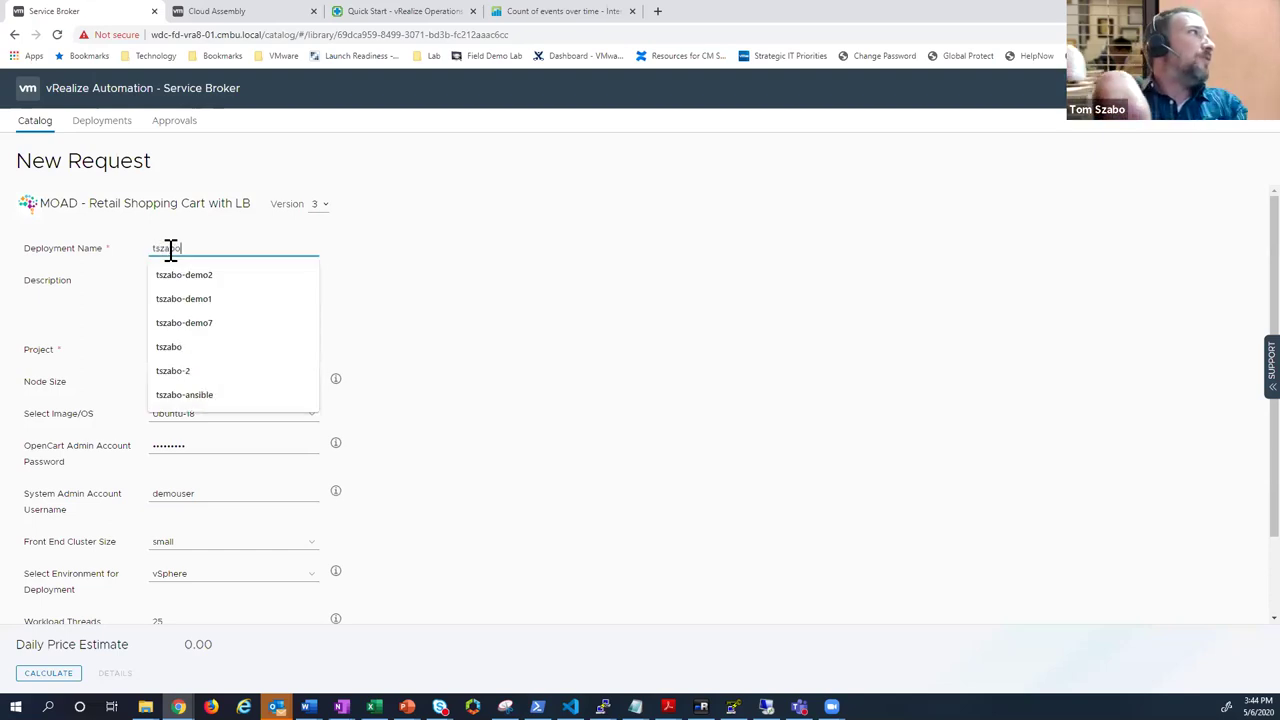
key("BackSpace")
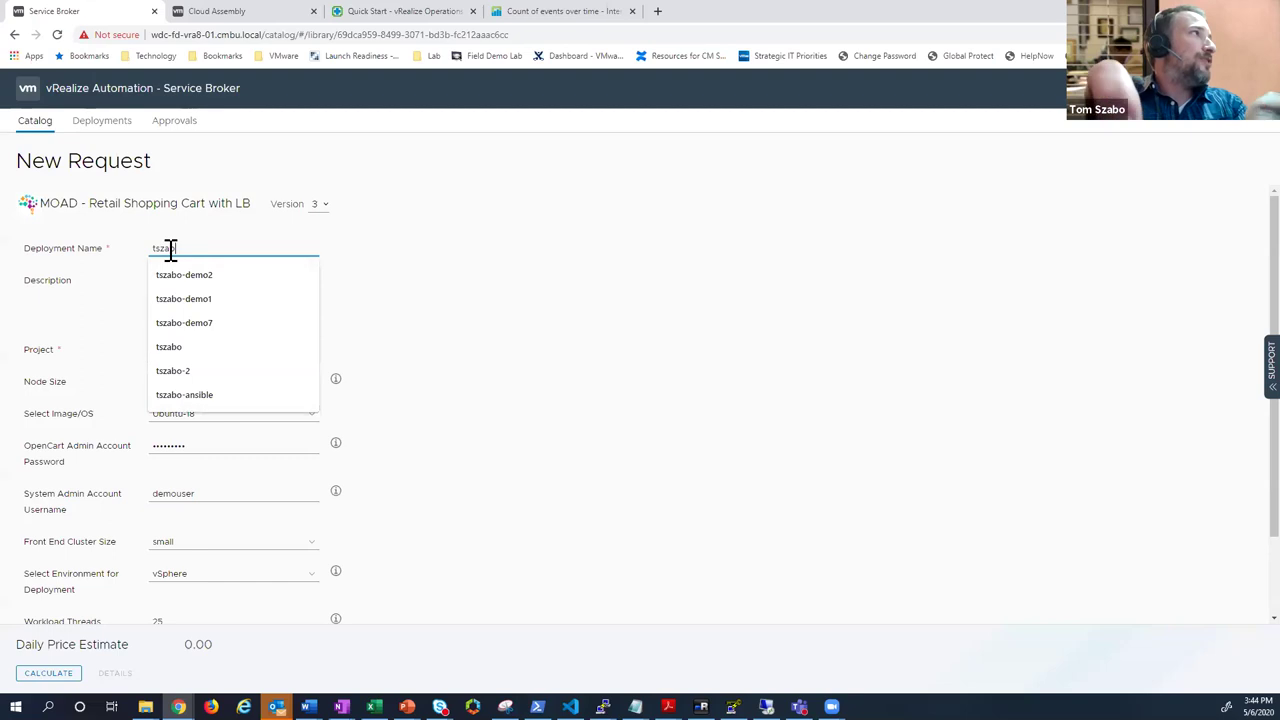
type("o-dmeo")
key("BackSpace")
key("BackSpace")
key("BackSpace")
type("em3")
key("Tab")
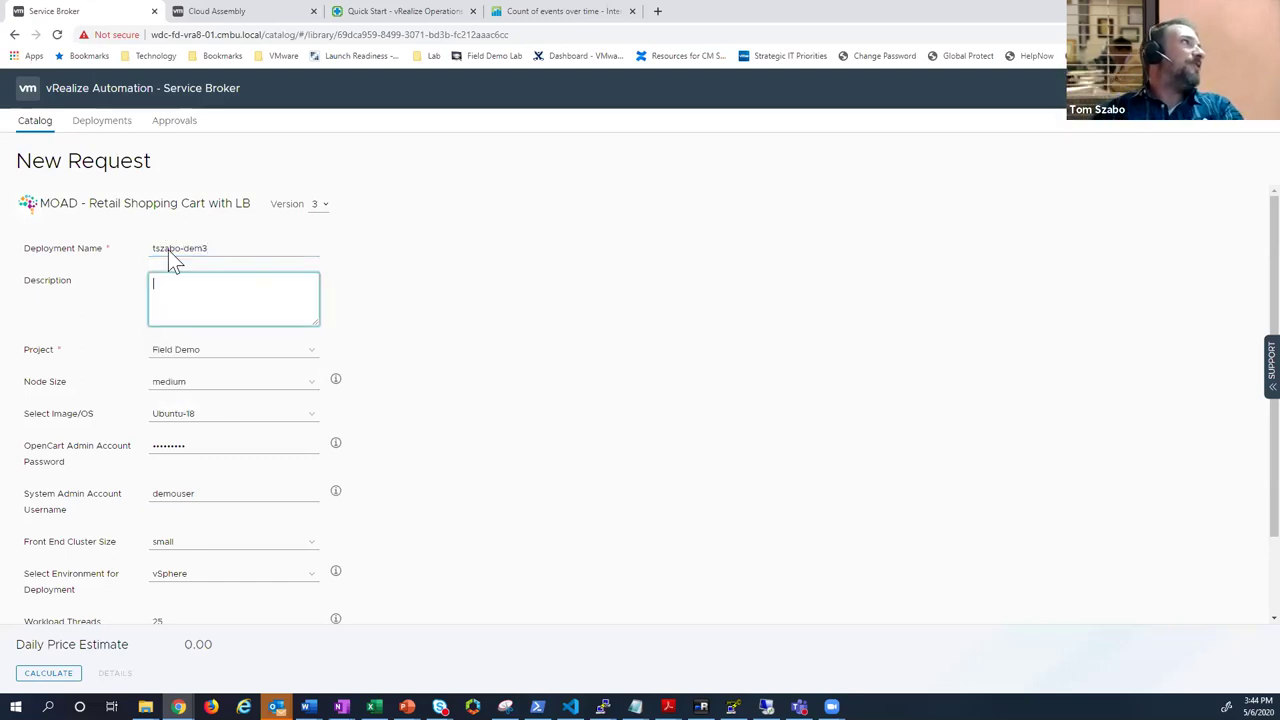
type("test")
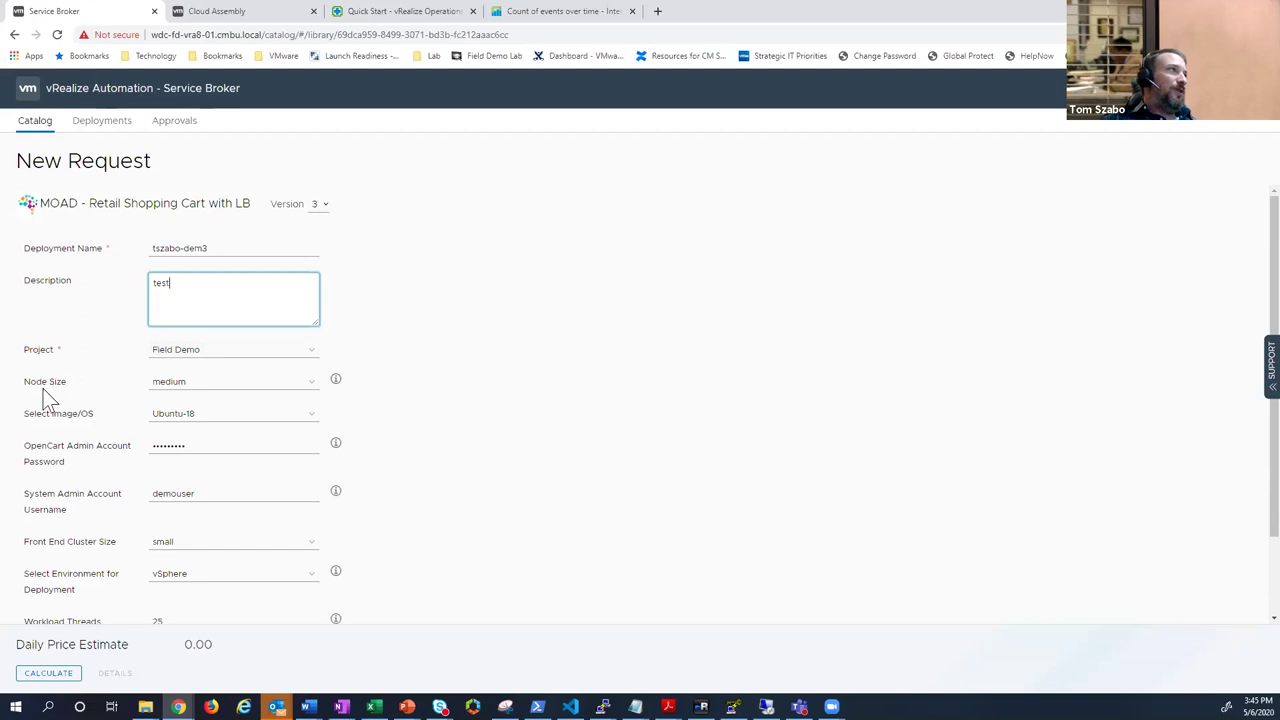
- Set the node size of the new shopping cart request to small
left_click(219, 392)
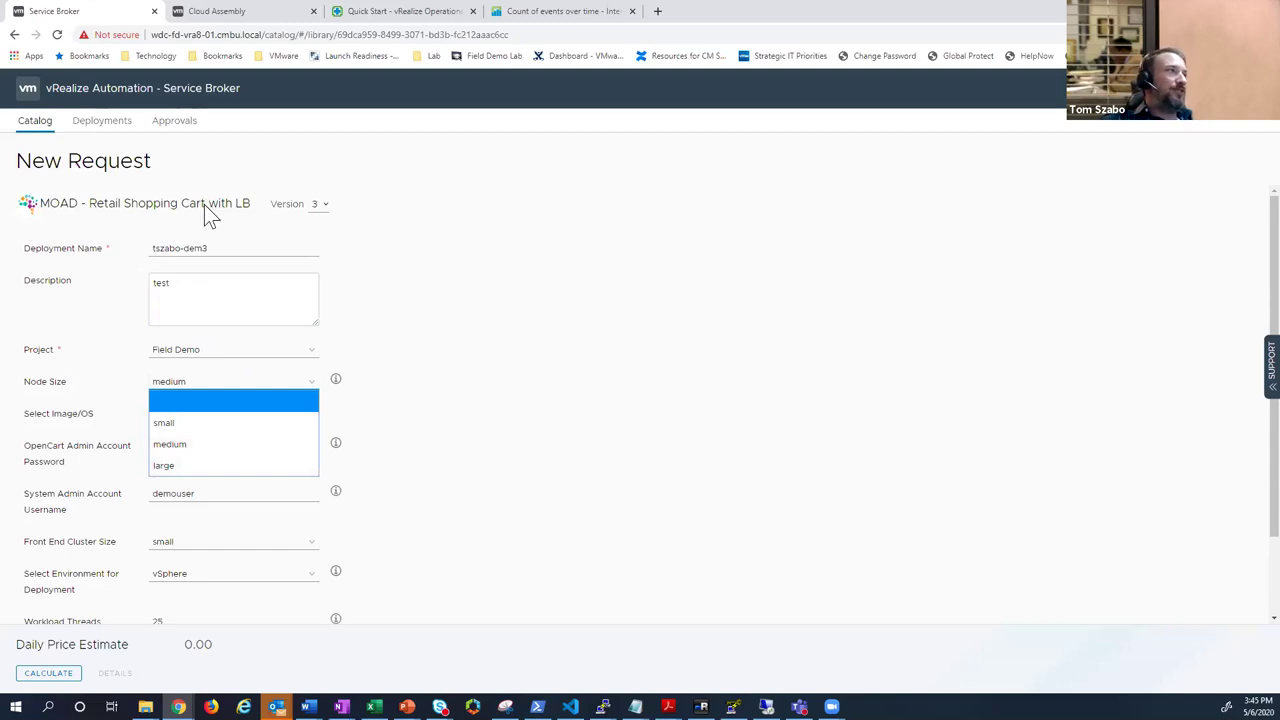
left_click(107, 298)
left_click(189, 395)
left_click(173, 417)
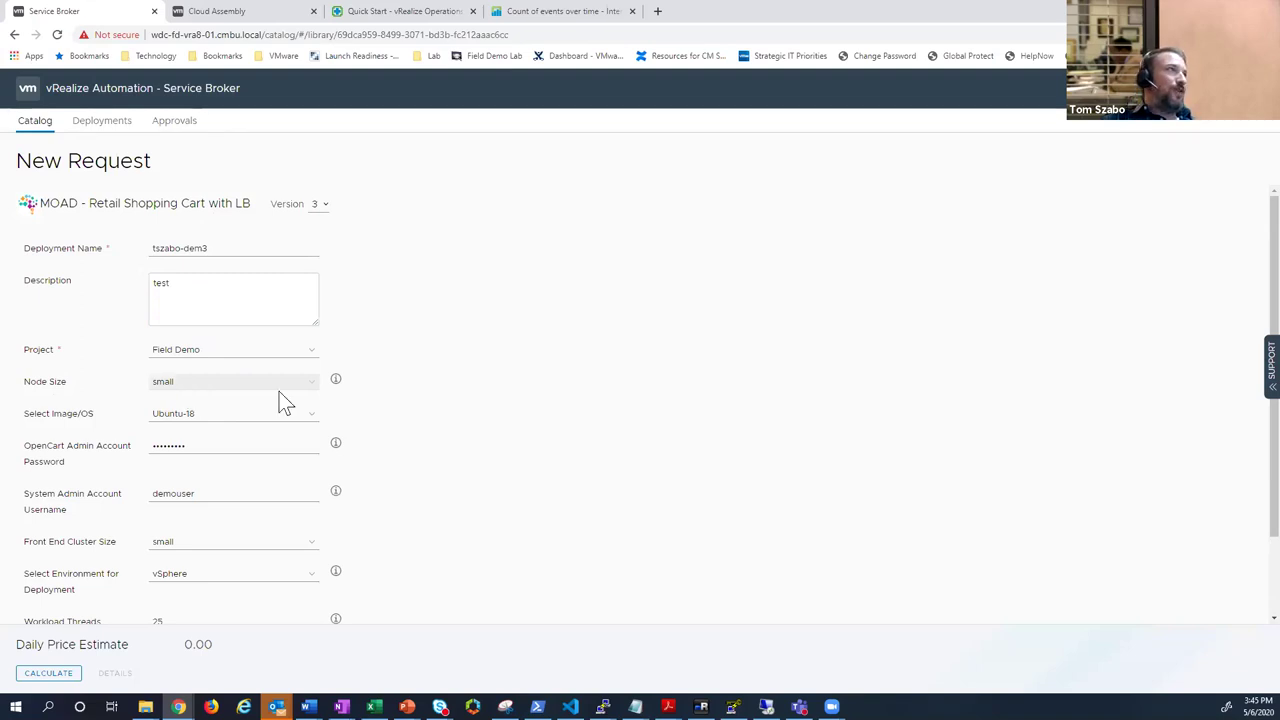
- Examine the choices offered for node size, image/OS, front end cluster size and deployment environment in the request form
scroll(424, 392, "down", 1)
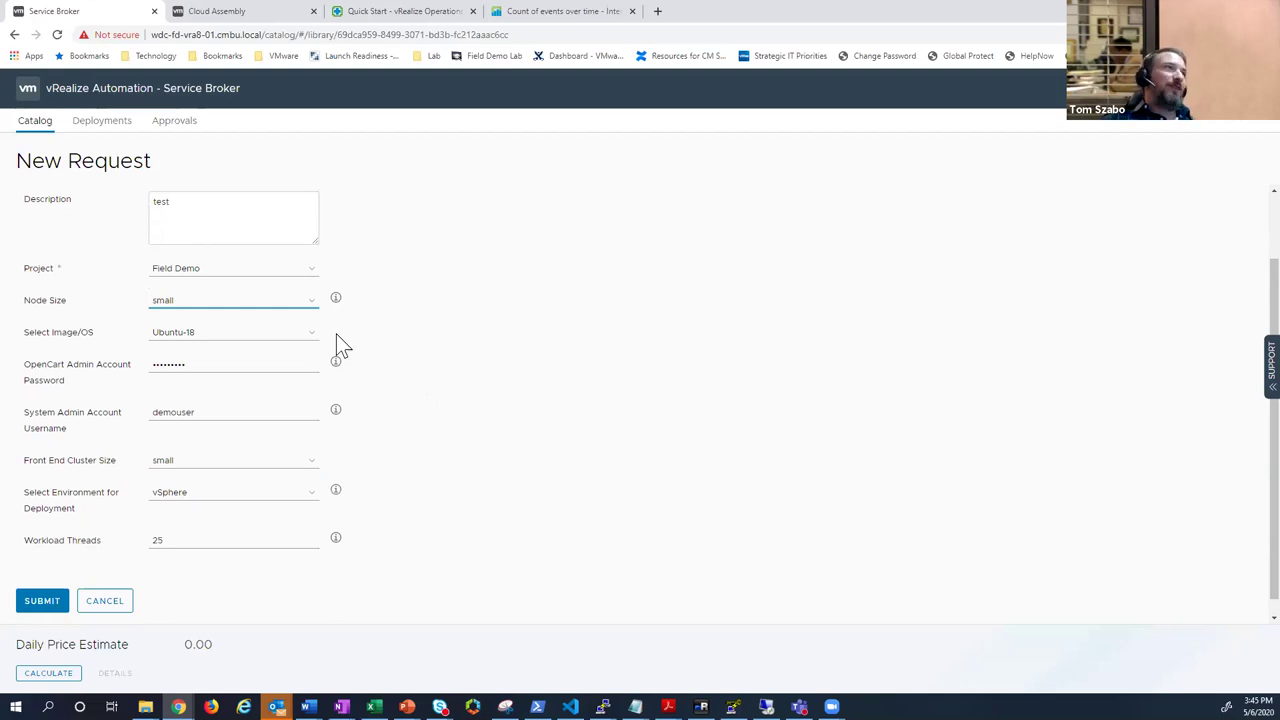
left_click(188, 303)
left_click(471, 291)
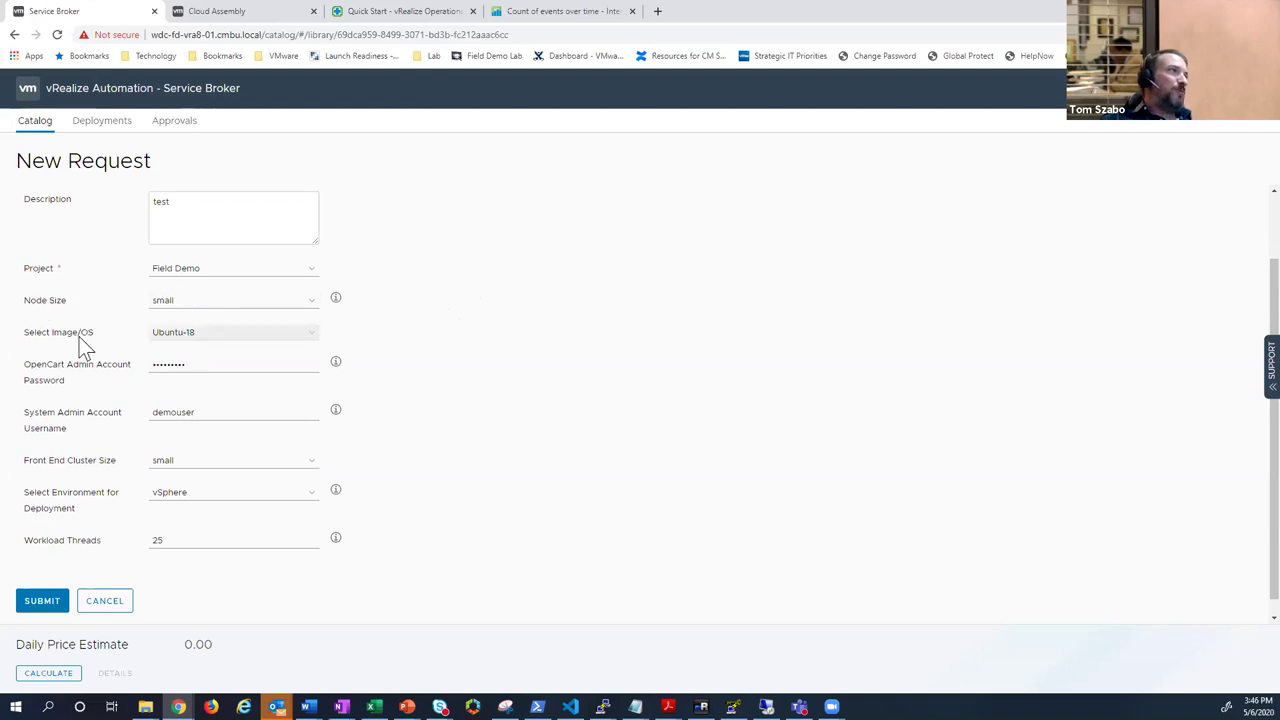
left_click(190, 335)
left_click(235, 357)
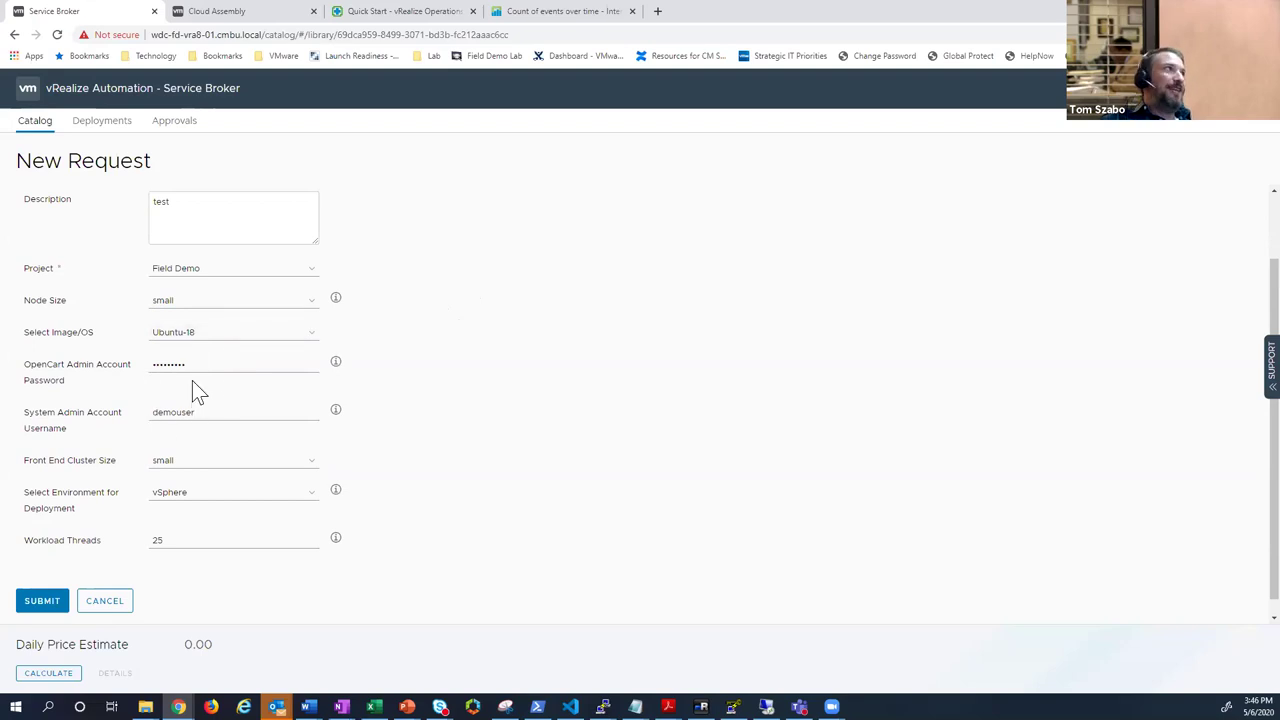
scroll(457, 380, "down", 1)
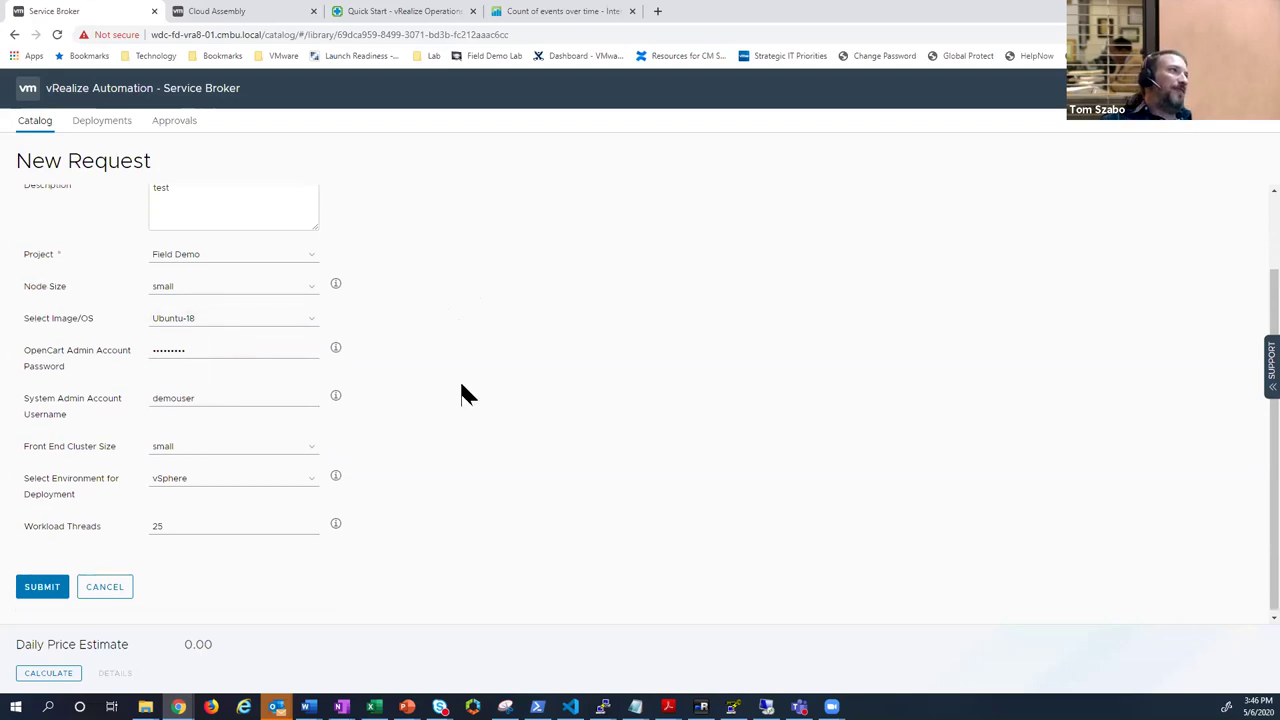
left_click(172, 446)
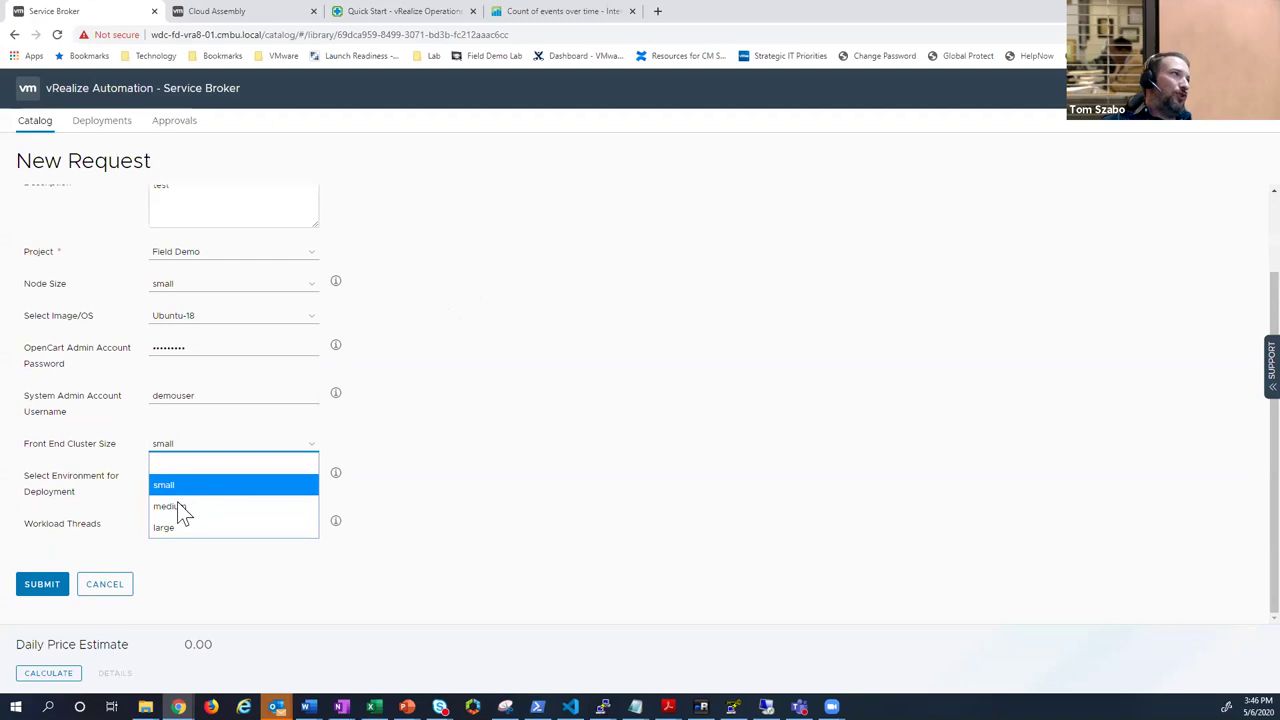
left_click(453, 439)
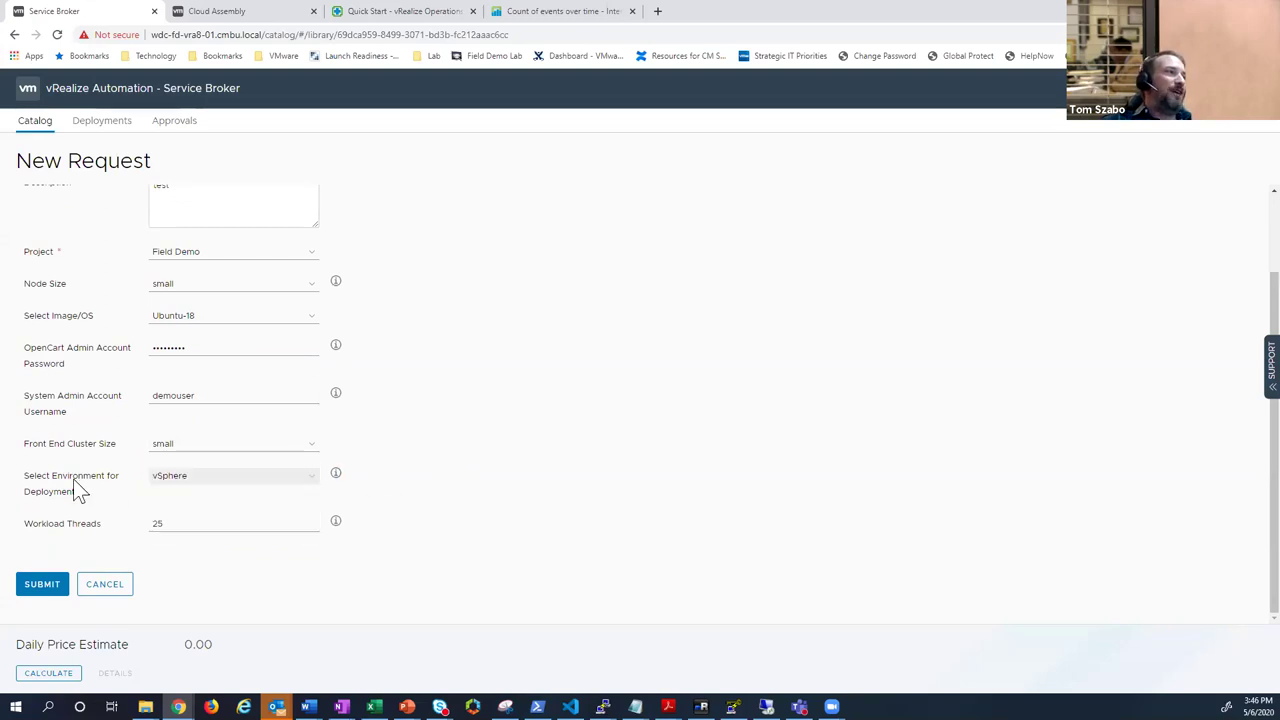
left_click(195, 485)
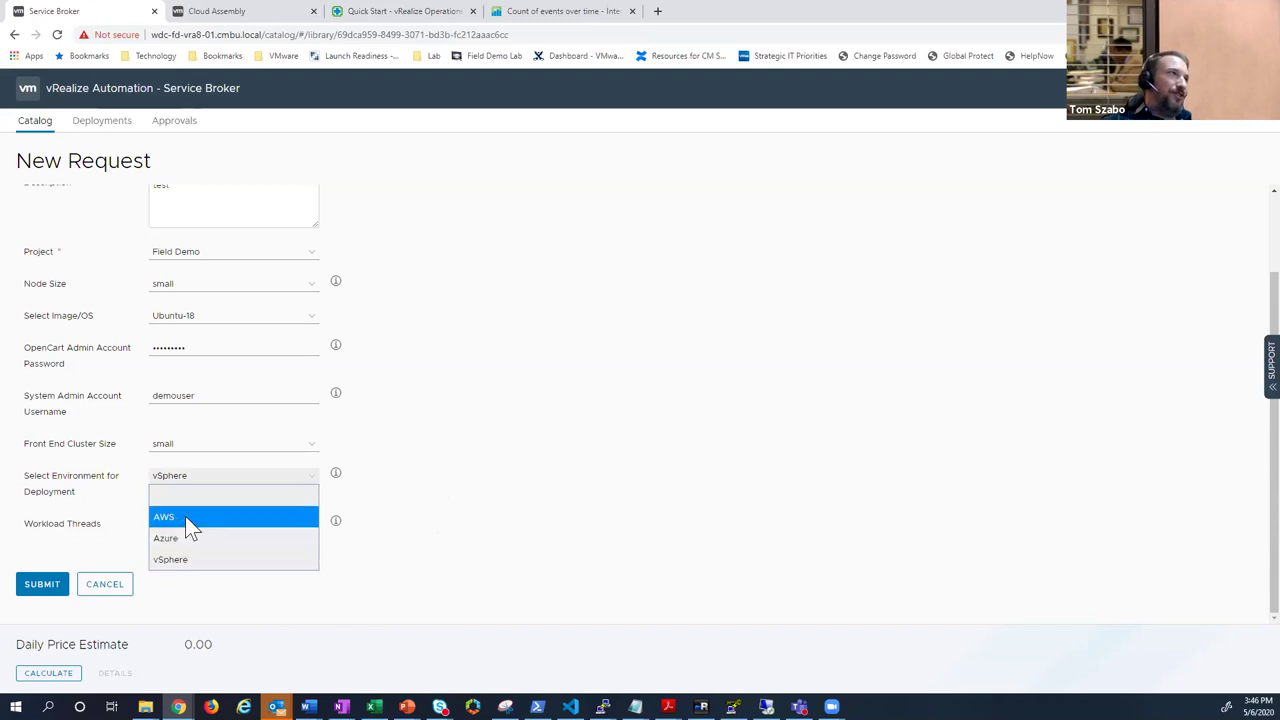
left_click(191, 482)
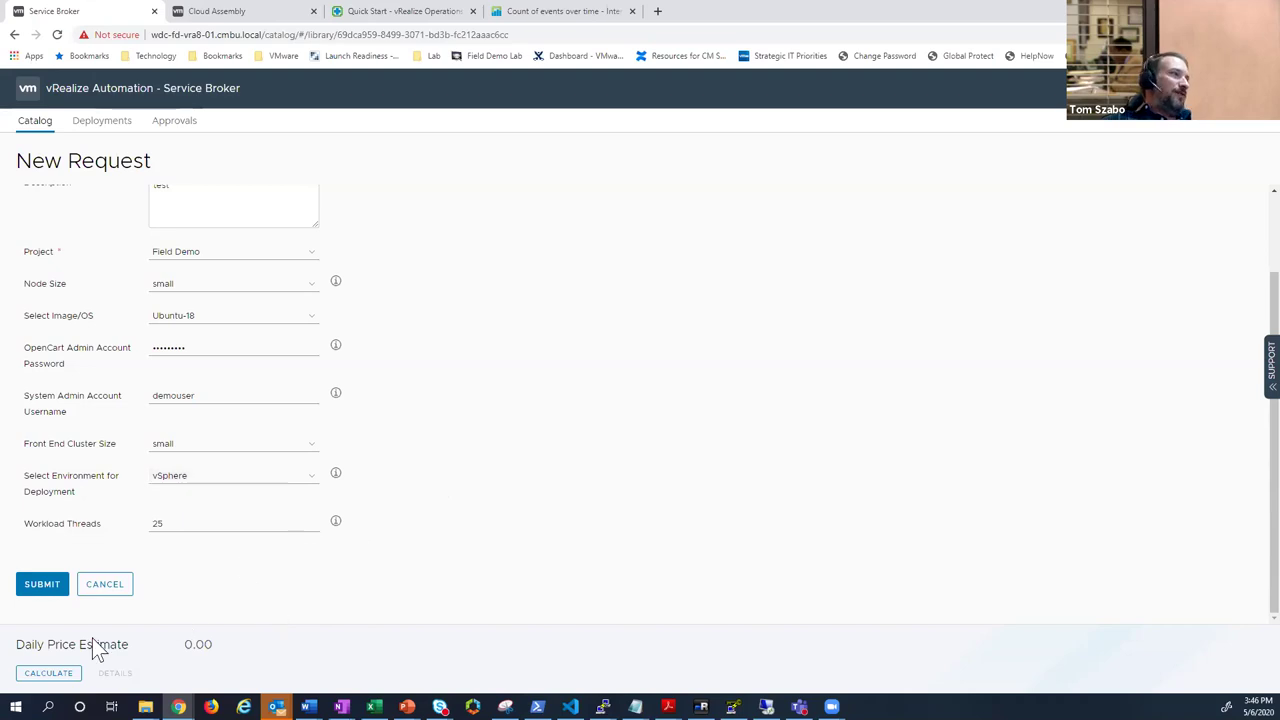
- Calculate the daily price estimate for the configured deployment and submit the request
left_click(45, 673)
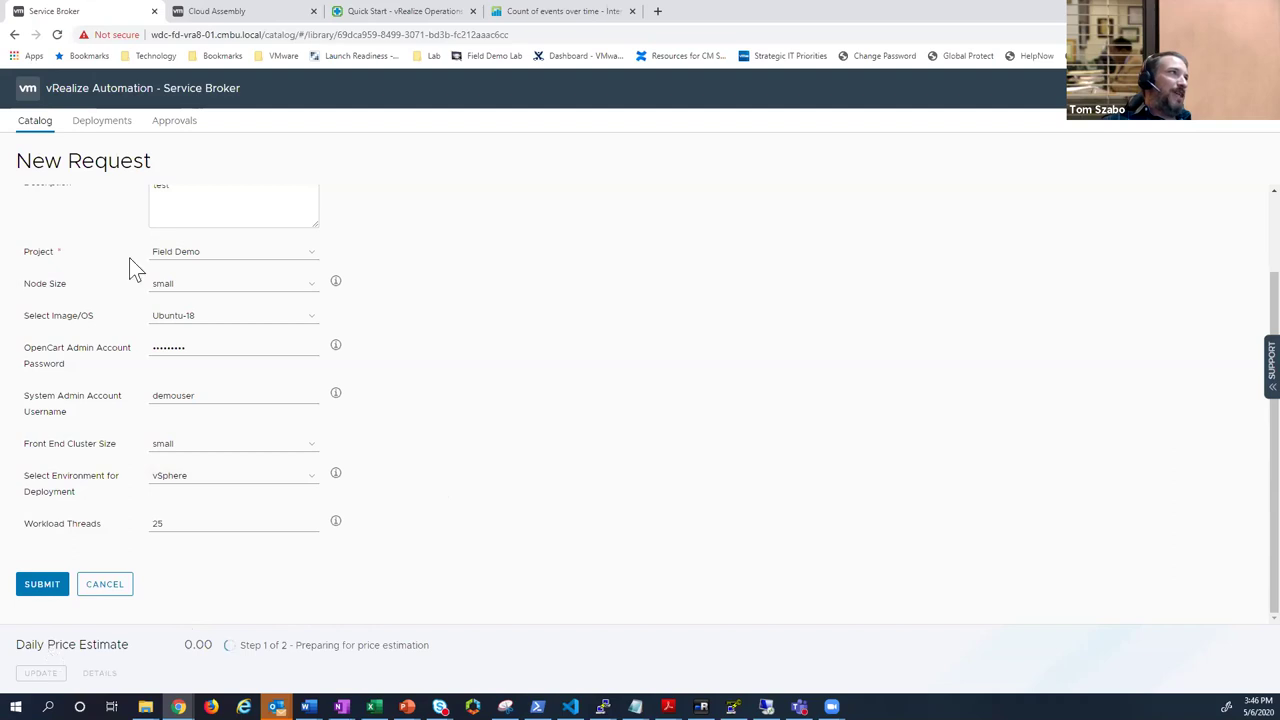
scroll(191, 214, "up", 2)
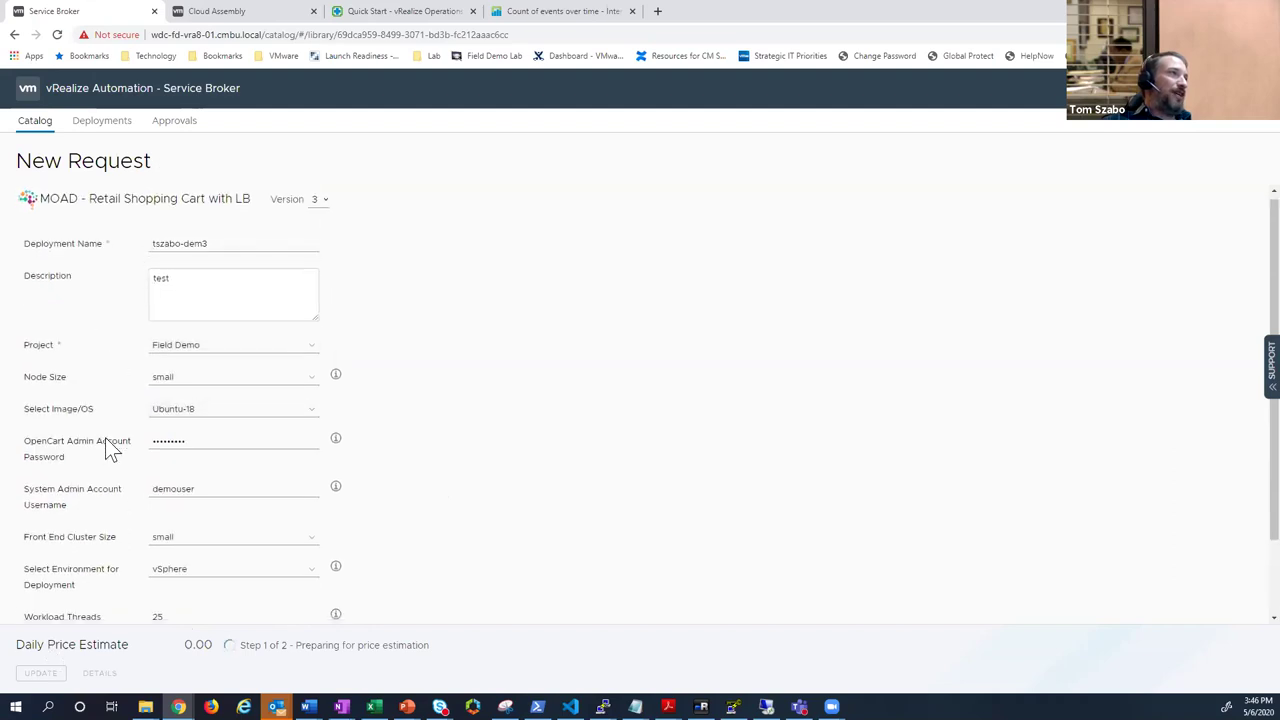
scroll(111, 448, "down", 2)
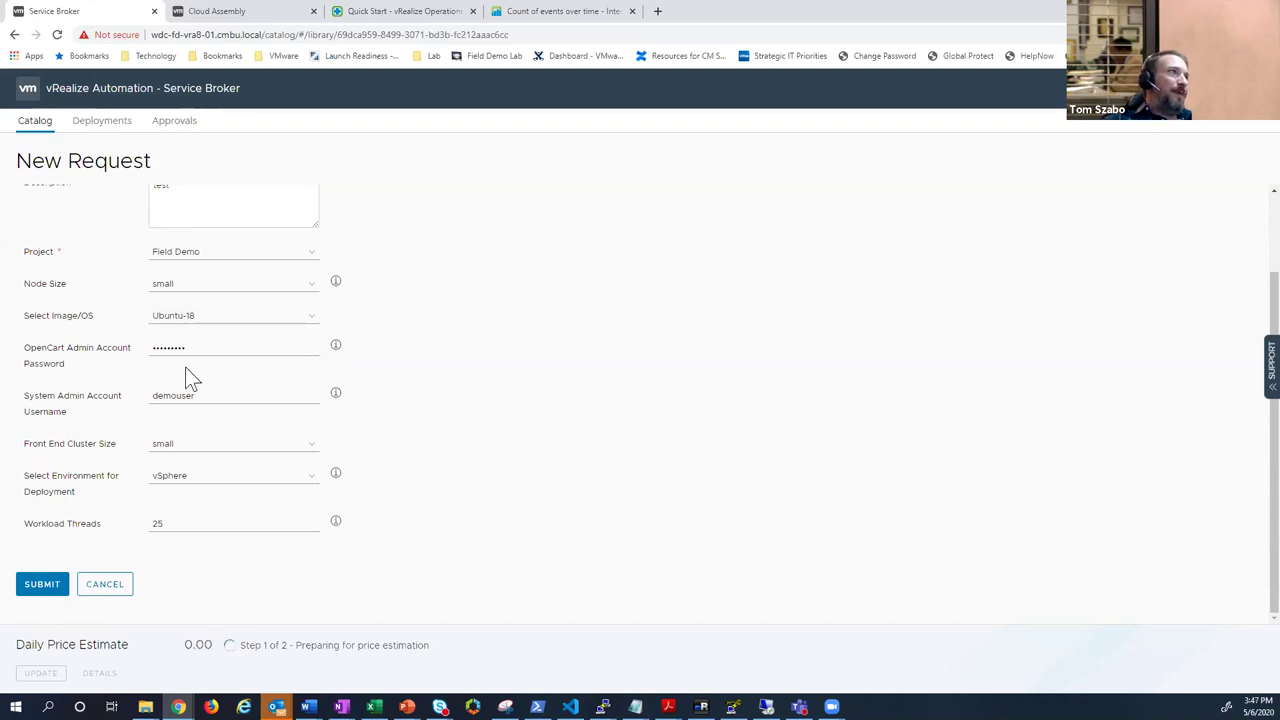
scroll(185, 367, "up", 1)
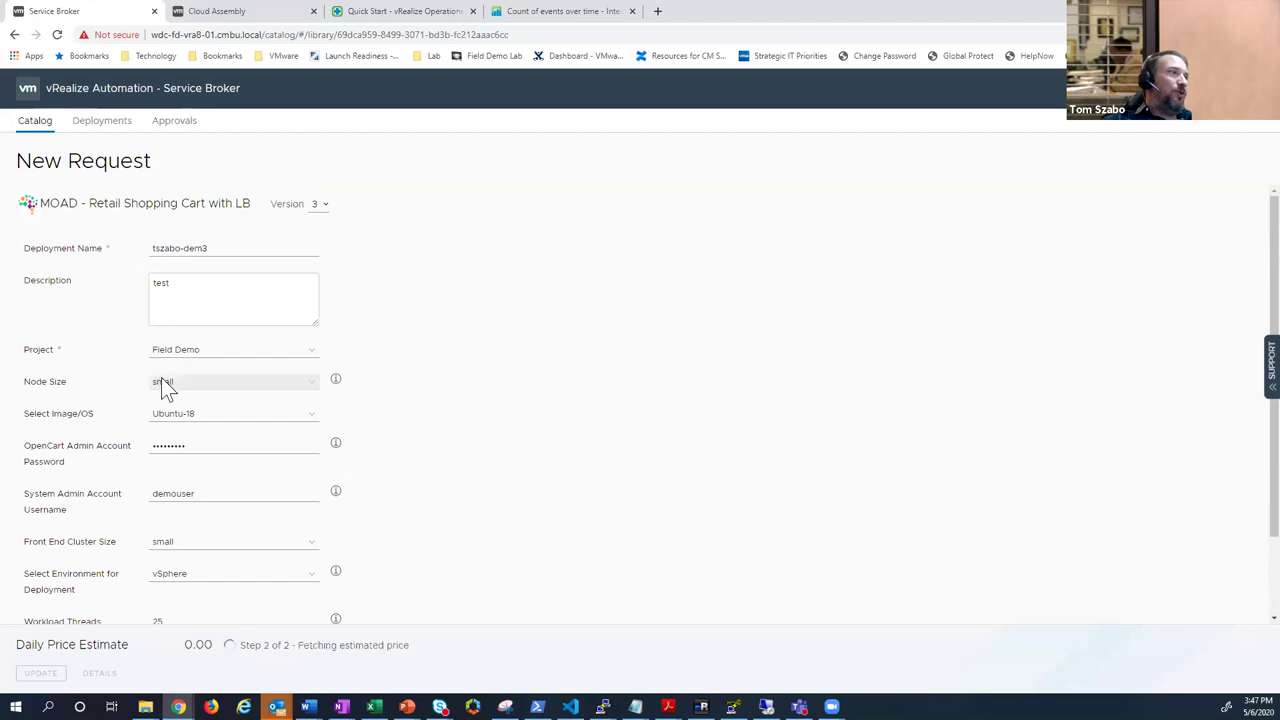
scroll(163, 395, "down", 1)
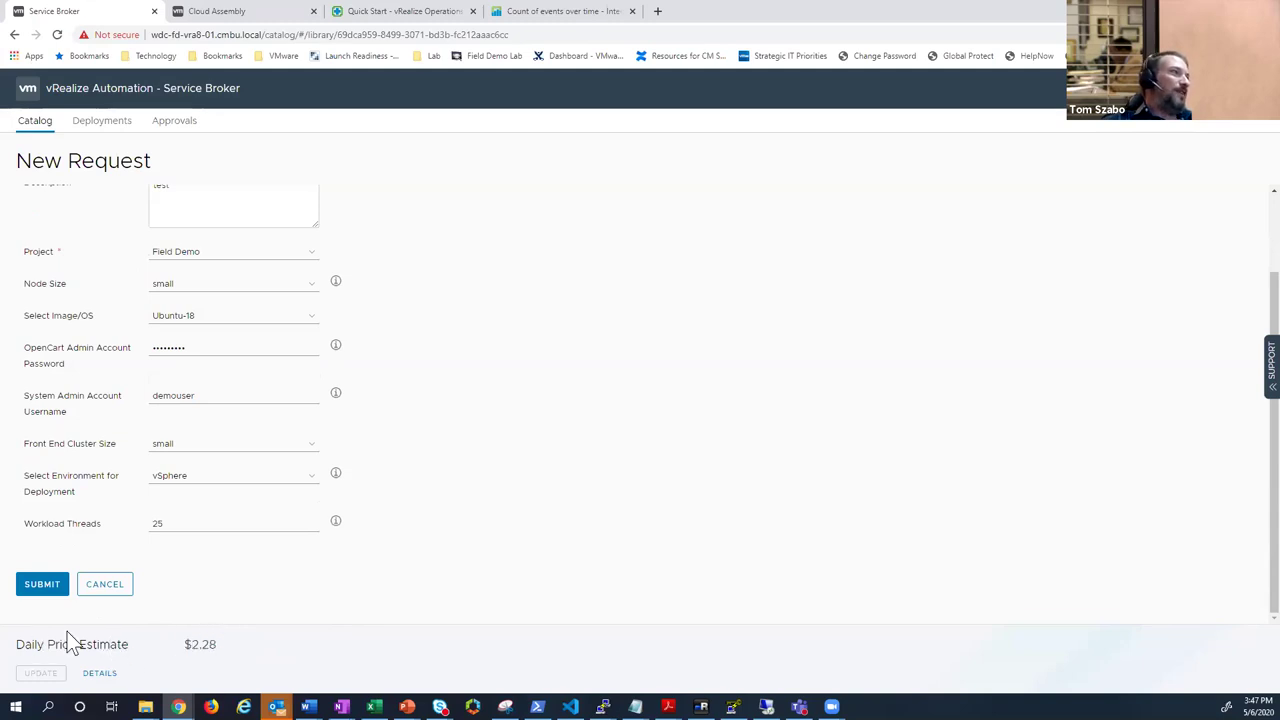
left_click(57, 592)
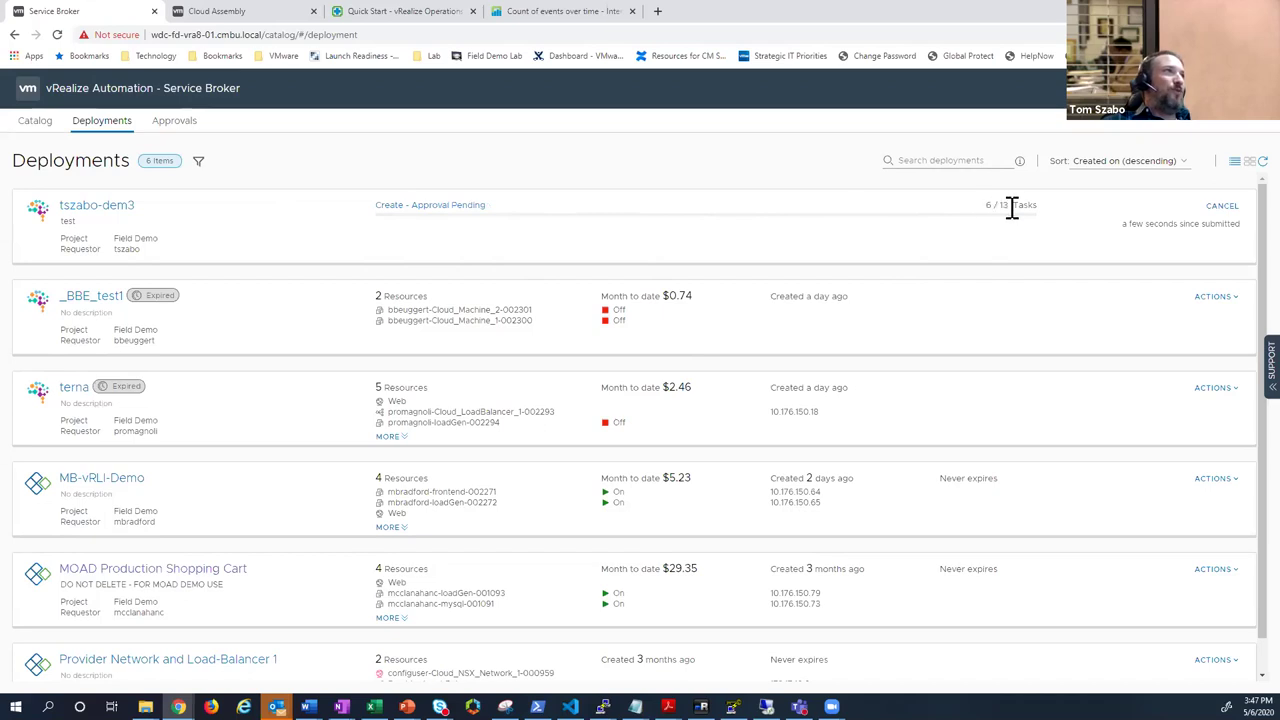
- Show all resources of the MOAD Production Shopping Cart deployment and open its frontend address 10.176.150.78 to look over the store page
scroll(303, 398, "down", 1)
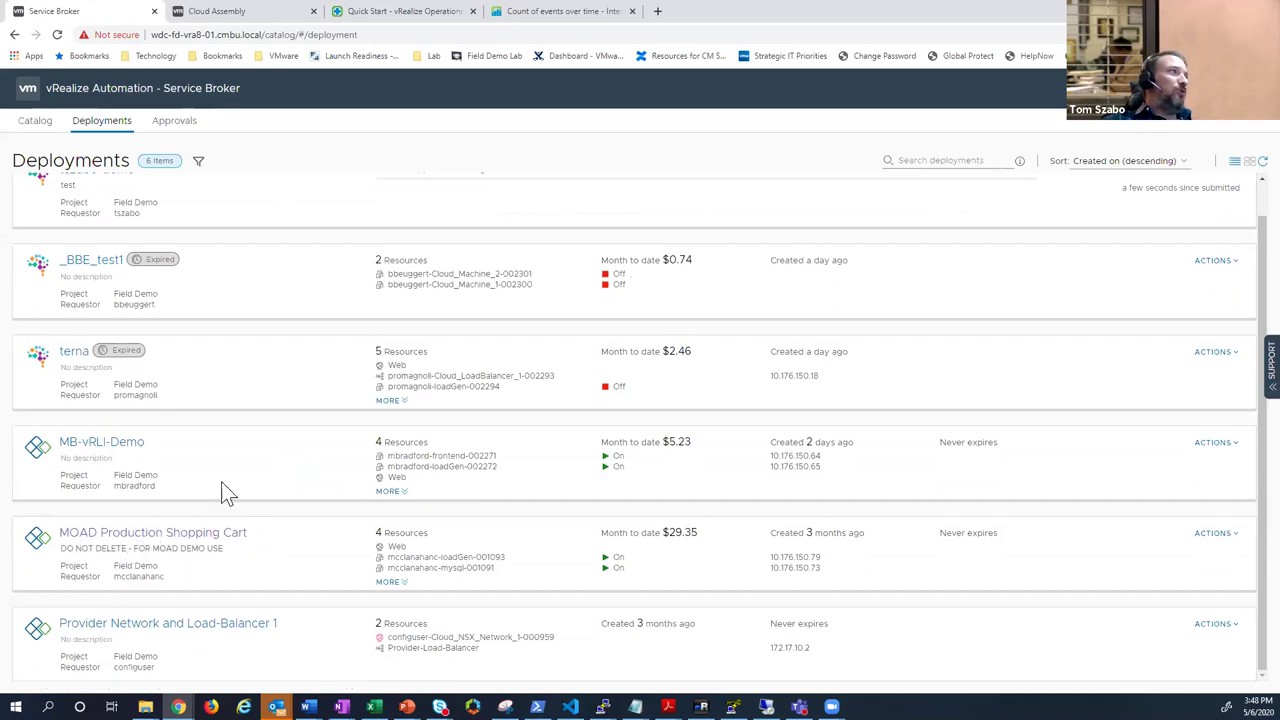
scroll(150, 300, "up", 1)
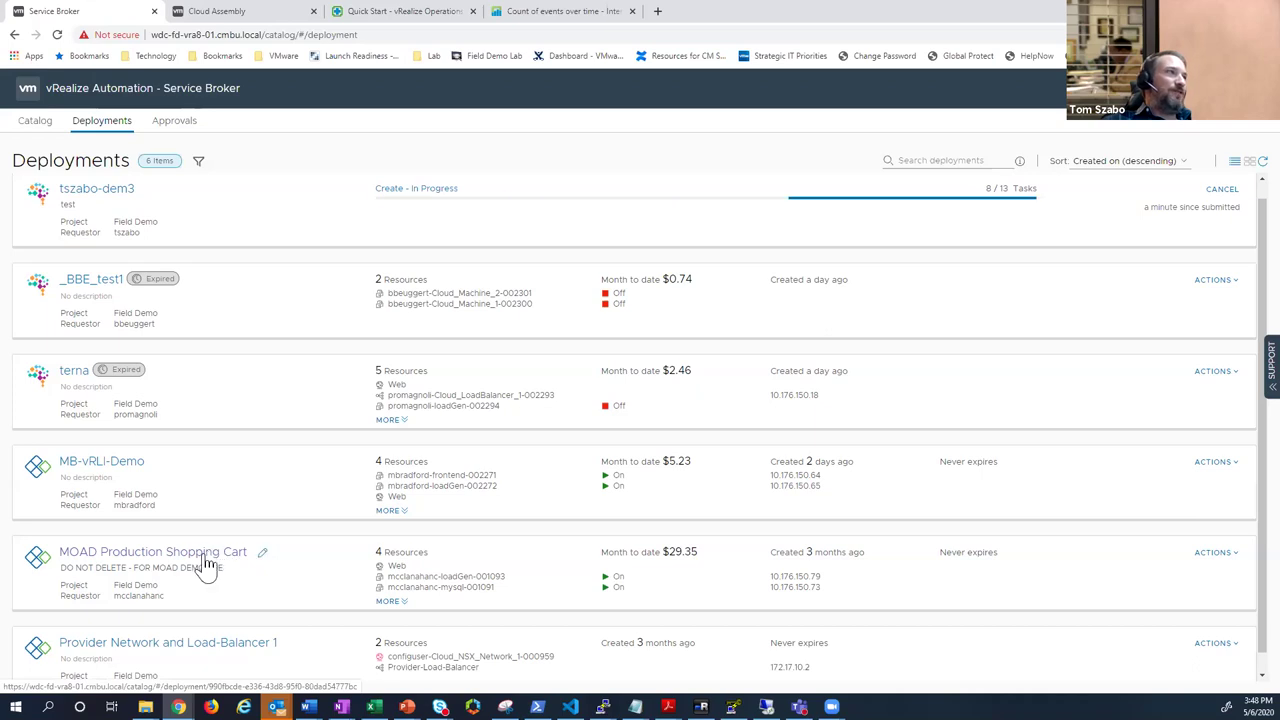
scroll(200, 567, "down", 1)
scroll(177, 566, "up", 2)
scroll(200, 583, "down", 3)
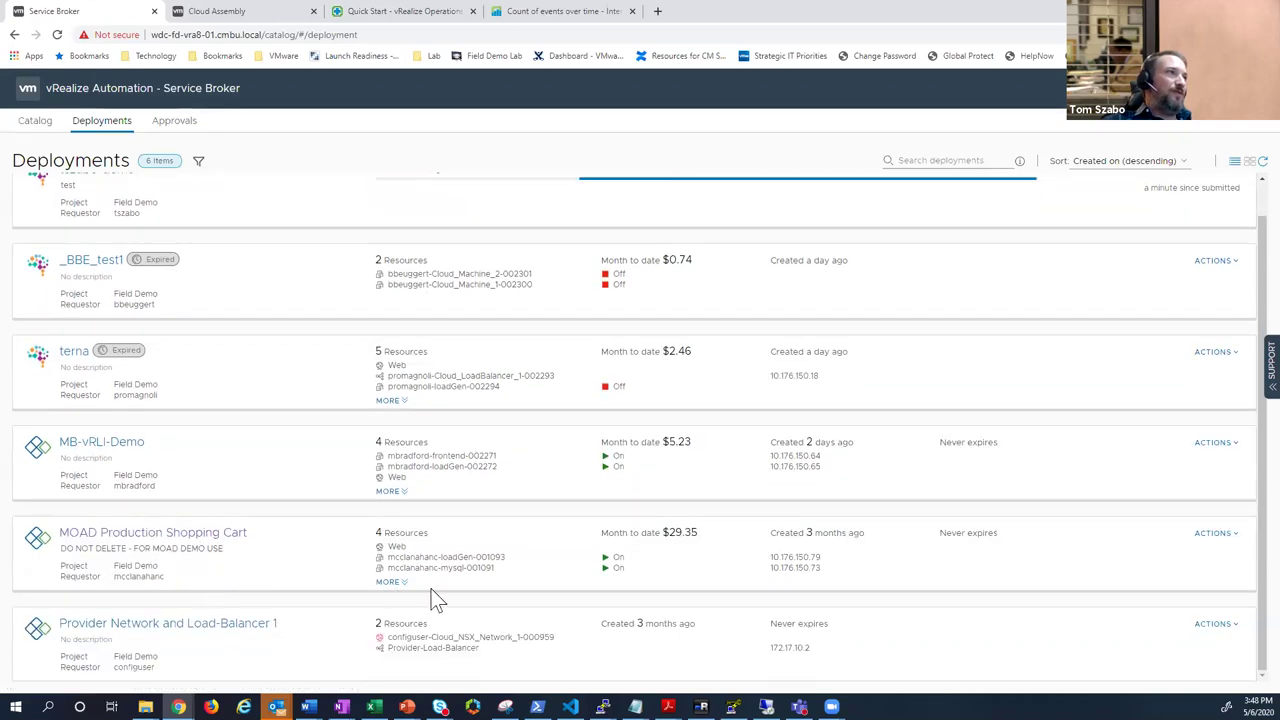
left_click(390, 583)
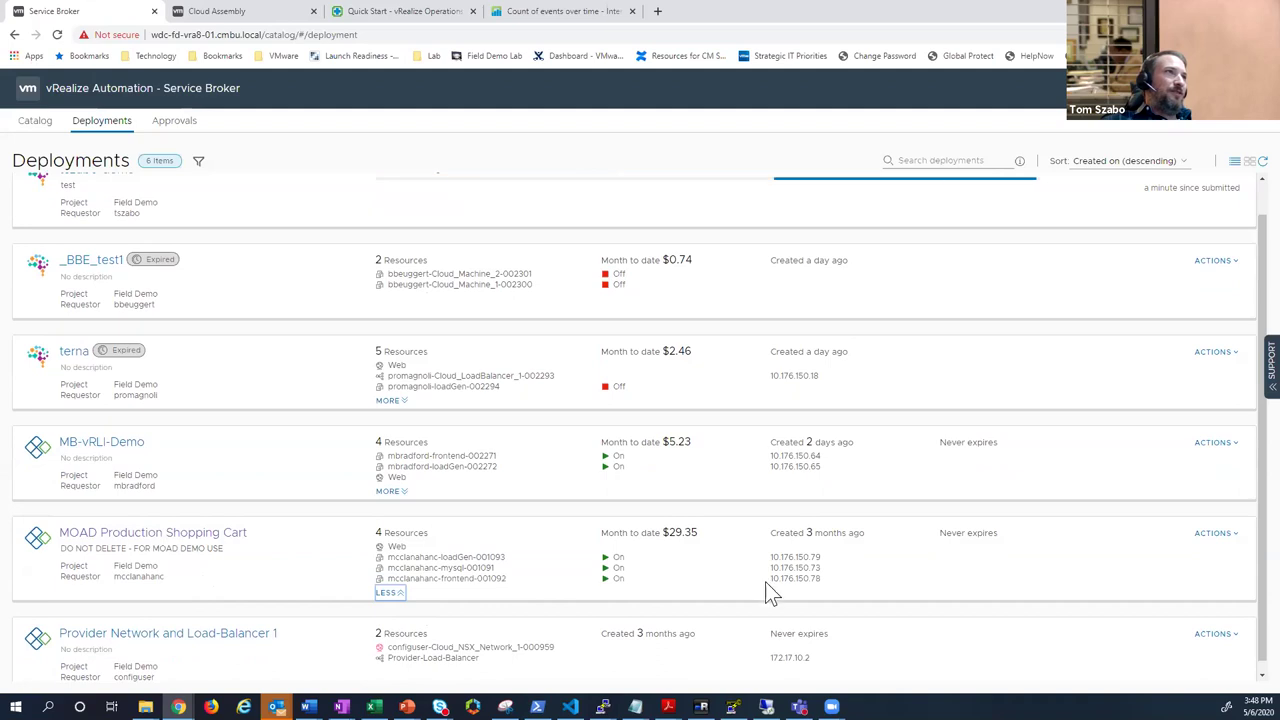
double_click(801, 579)
right_click(800, 588)
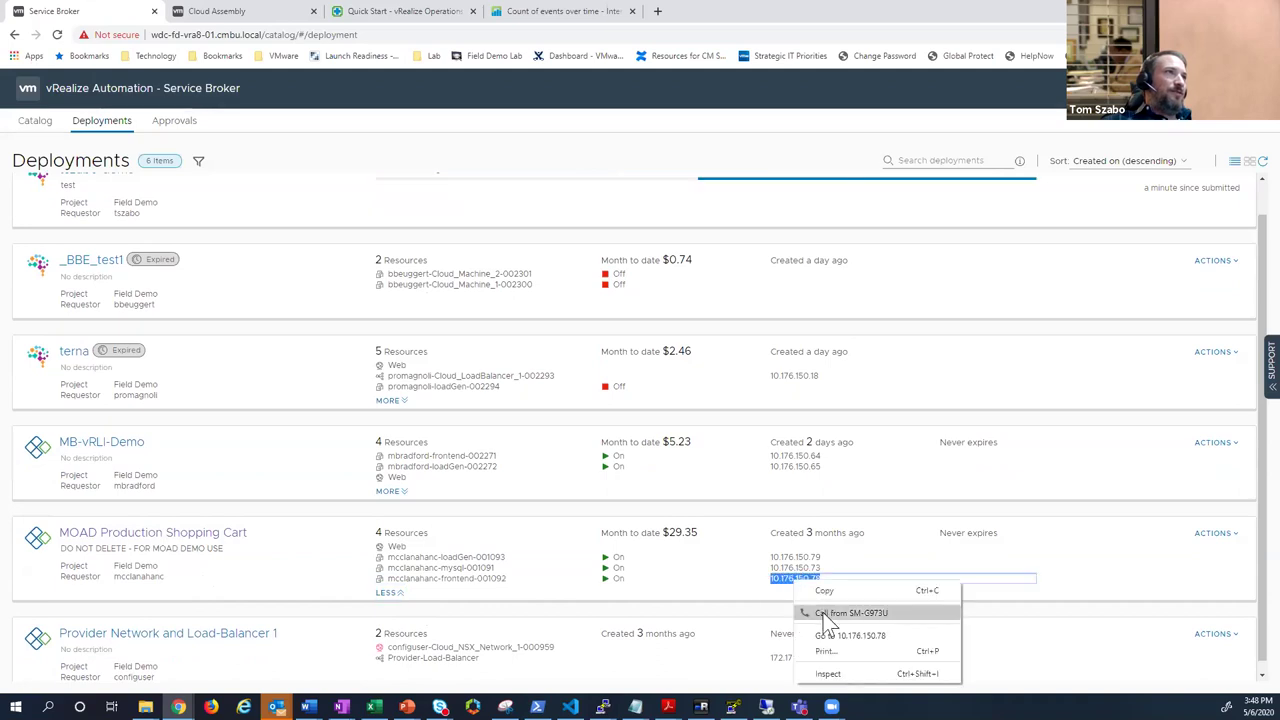
left_click(821, 639)
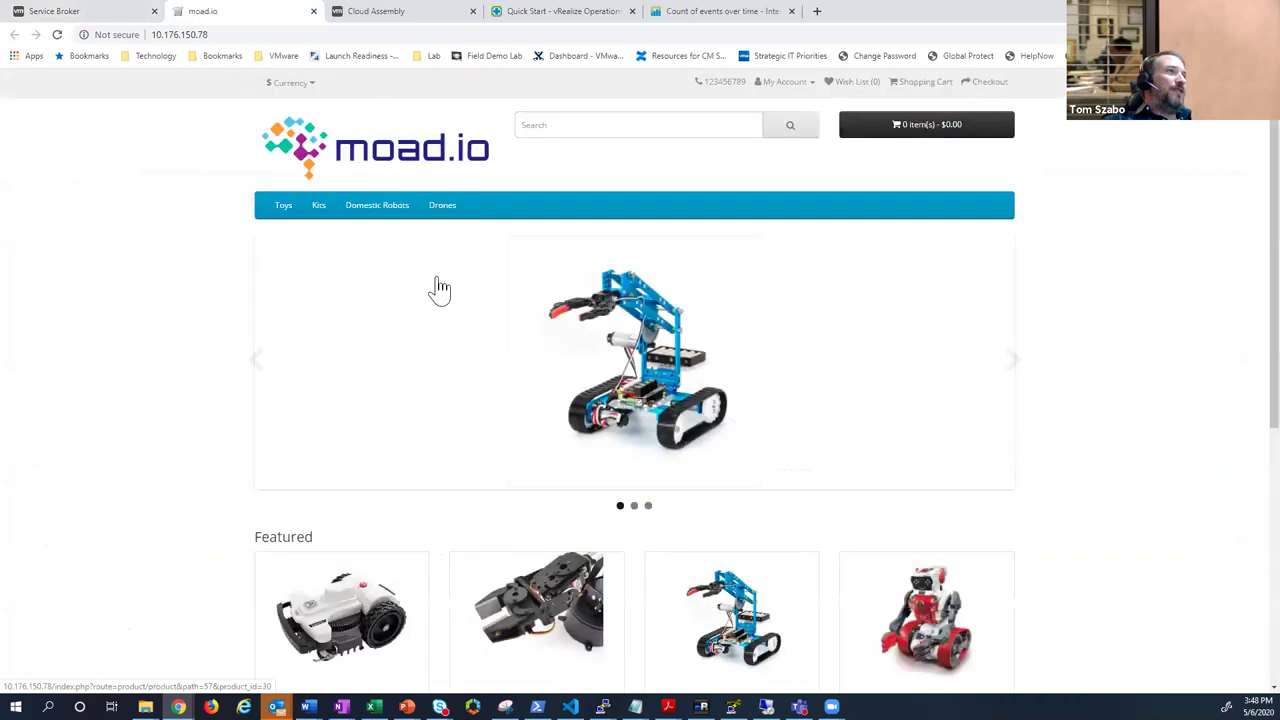
scroll(486, 389, "down", 3)
scroll(414, 457, "down", 4)
scroll(443, 300, "up", 7)
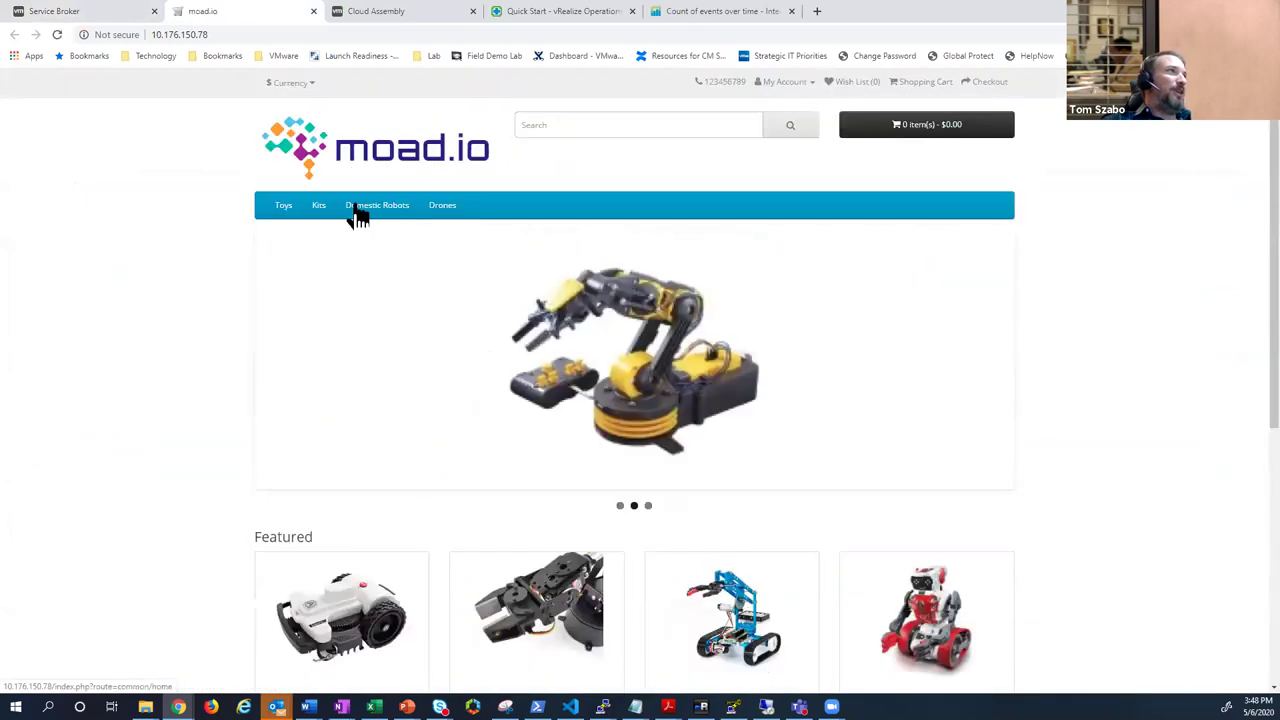
- Return to Service Broker, open the MOAD Production Shopping Cart deployment and inspect the mysql machine's general and storage details
left_click(55, 11)
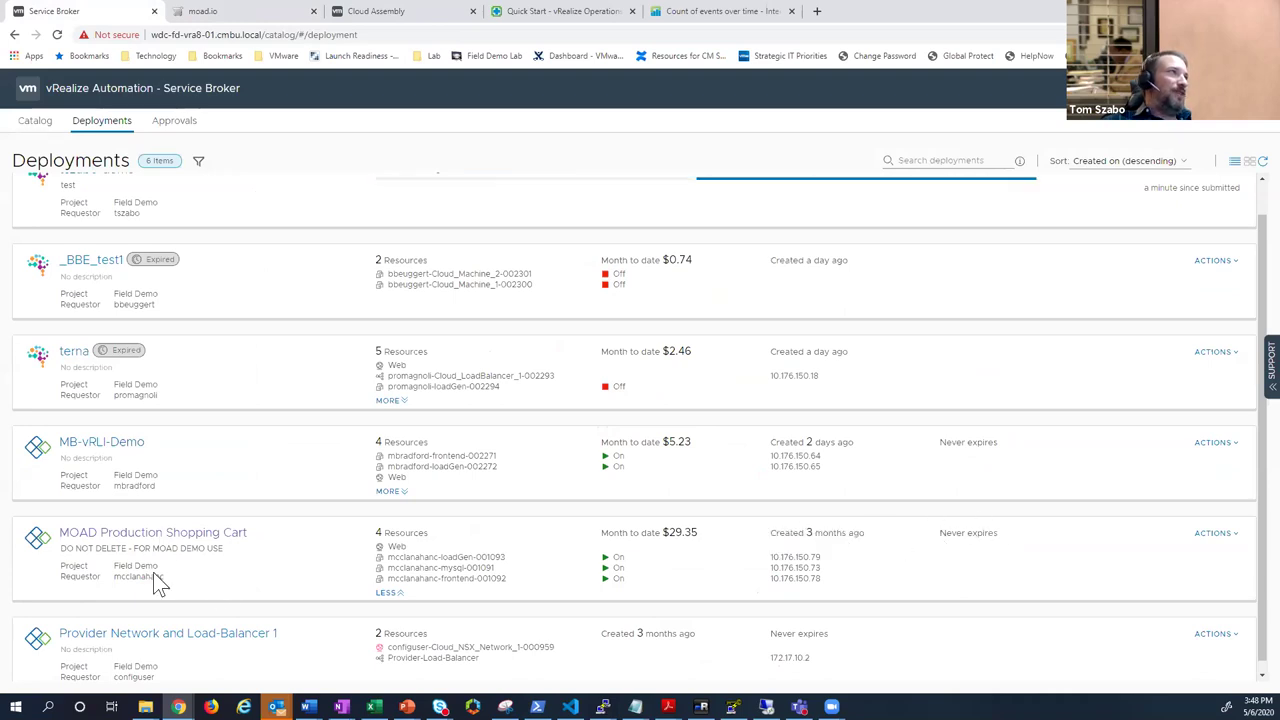
left_click(163, 535)
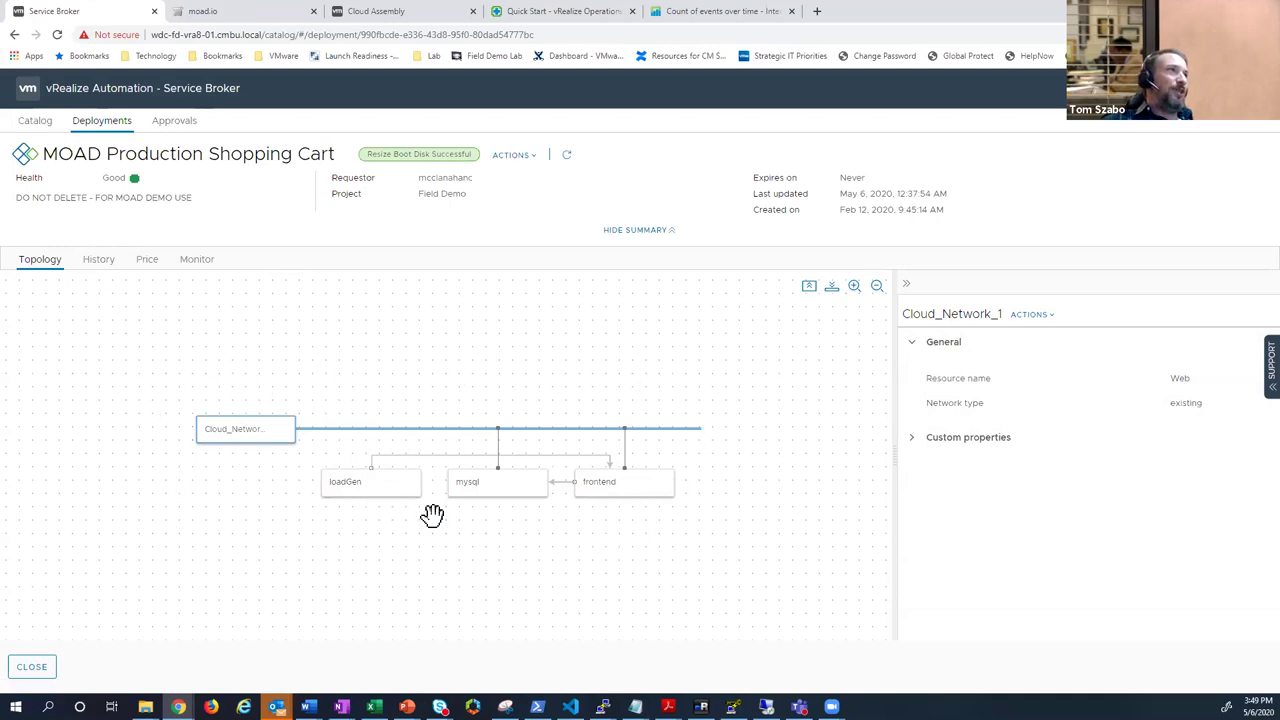
left_click(497, 473)
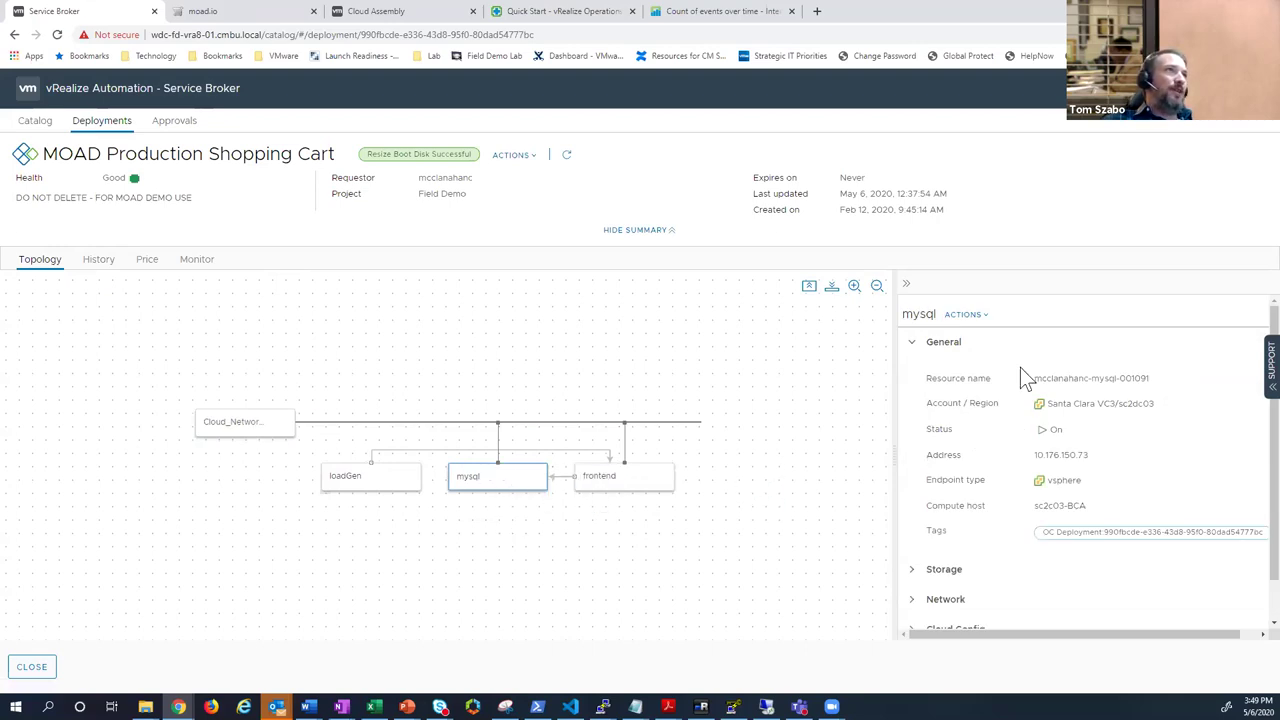
scroll(1005, 440, "down", 1)
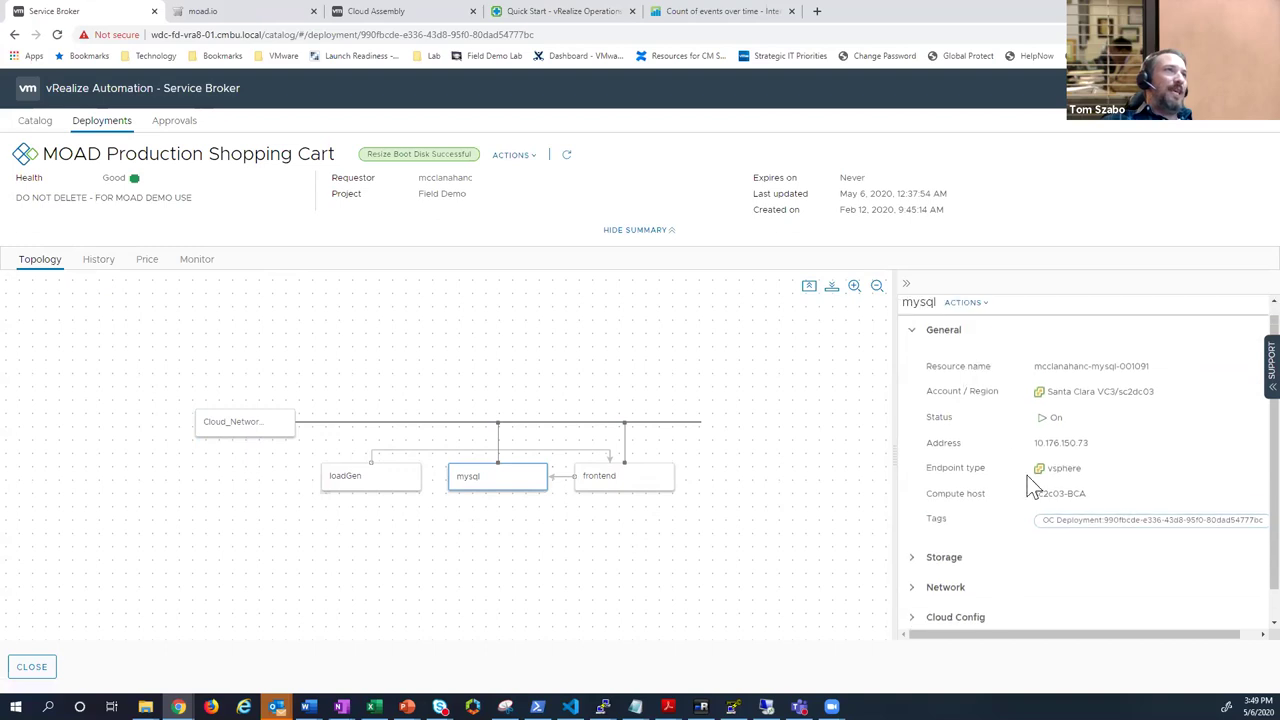
scroll(1010, 452, "down", 1)
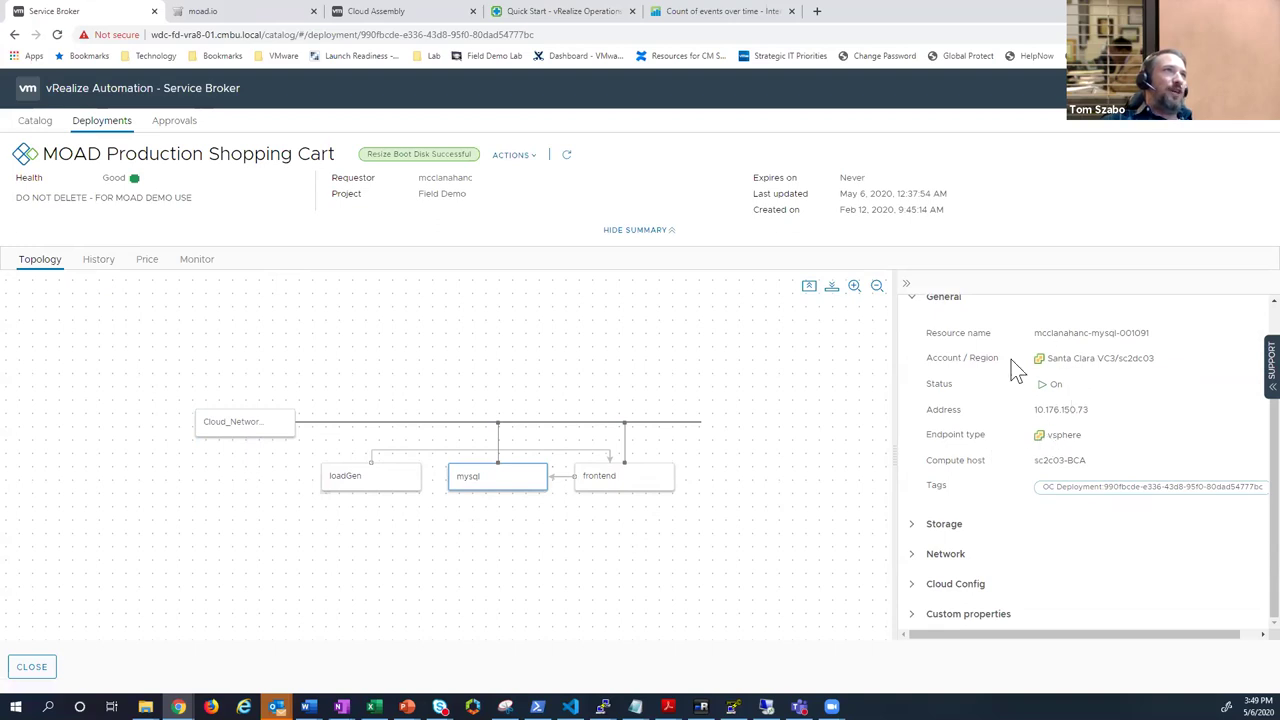
left_click(915, 525)
scroll(925, 535, "down", 2)
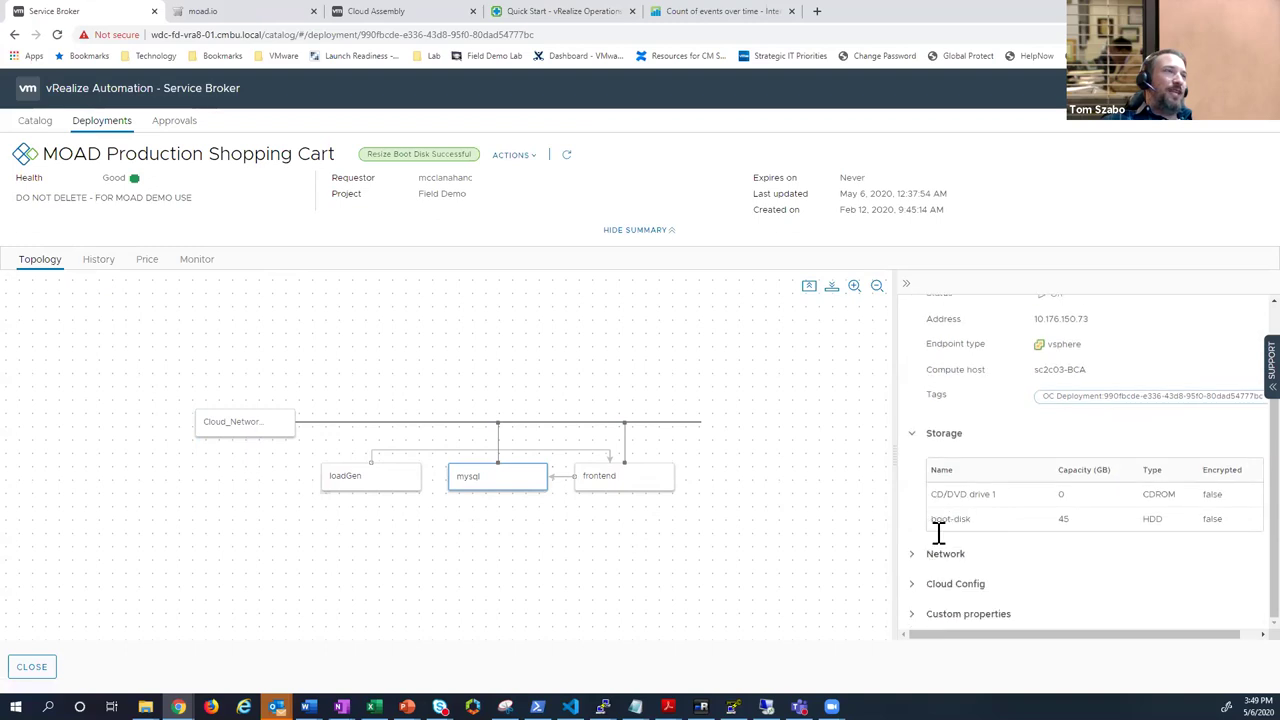
- Inspect the mysql machine's network, cloud config and custom properties details
left_click(990, 555)
scroll(1005, 553, "down", 1)
scroll(1005, 553, "down", 1)
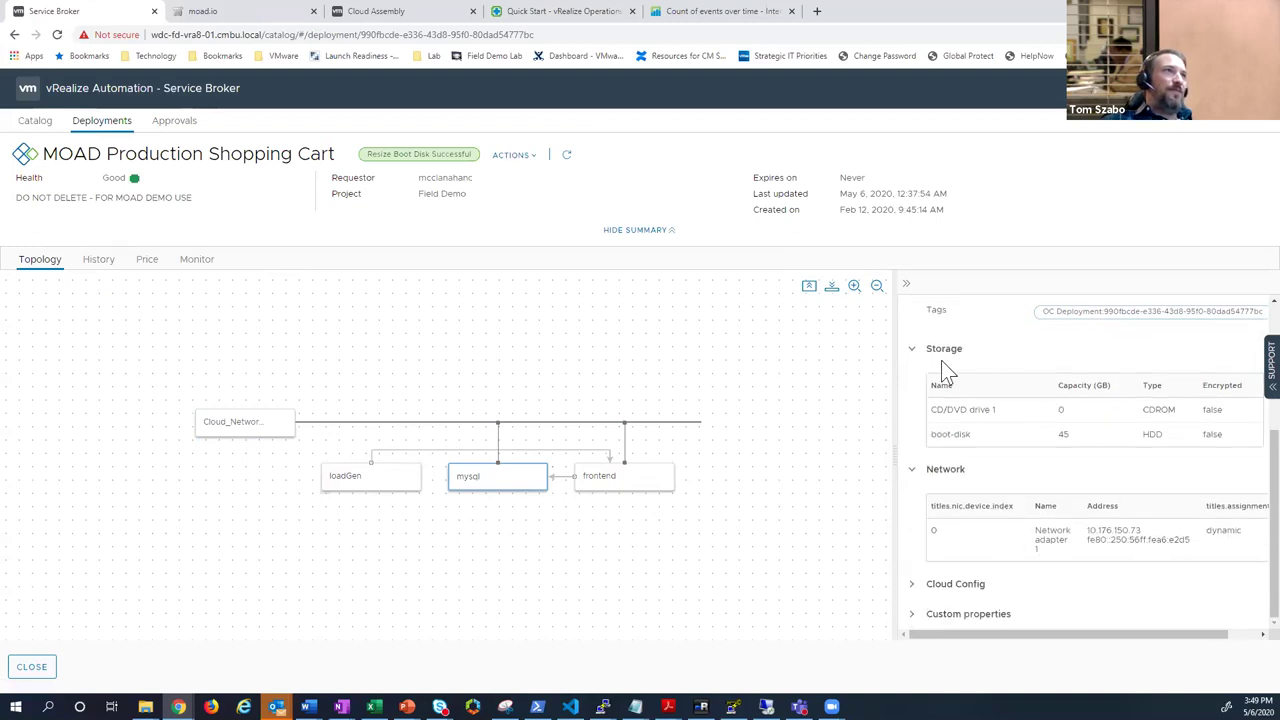
left_click(975, 583)
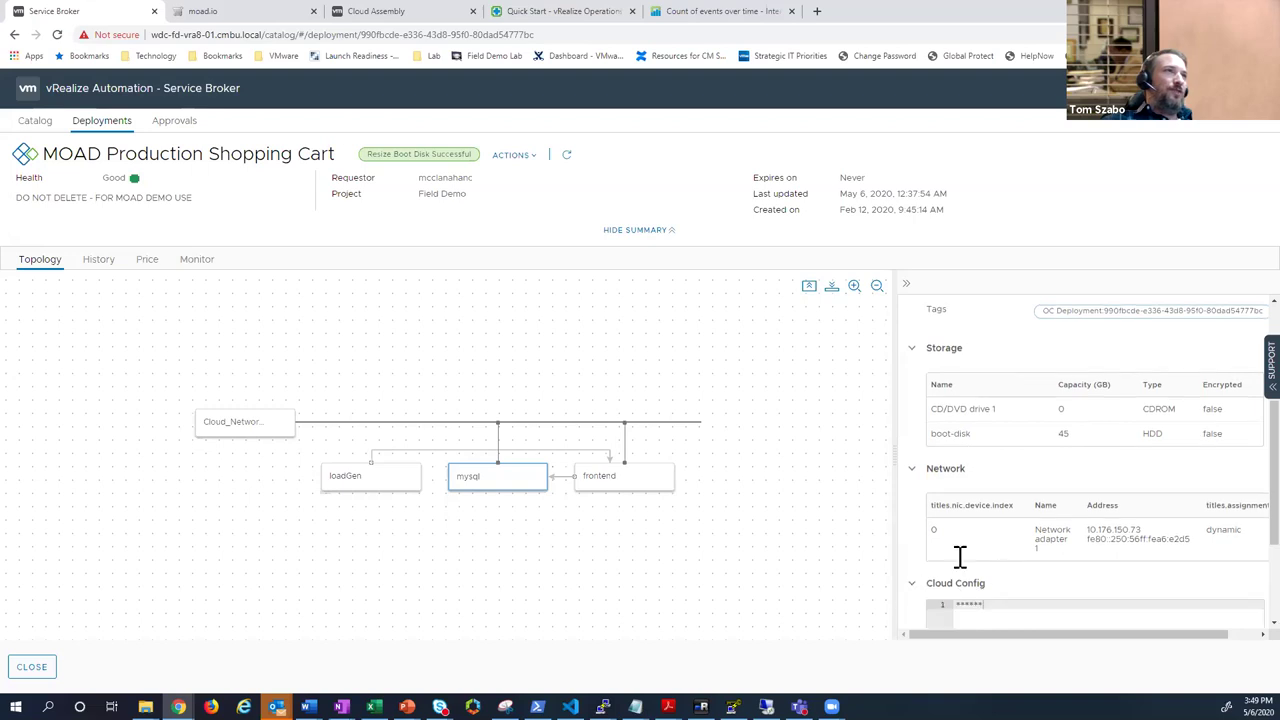
scroll(960, 557, "down", 3)
scroll(997, 569, "down", 4)
scroll(1018, 480, "down", 2)
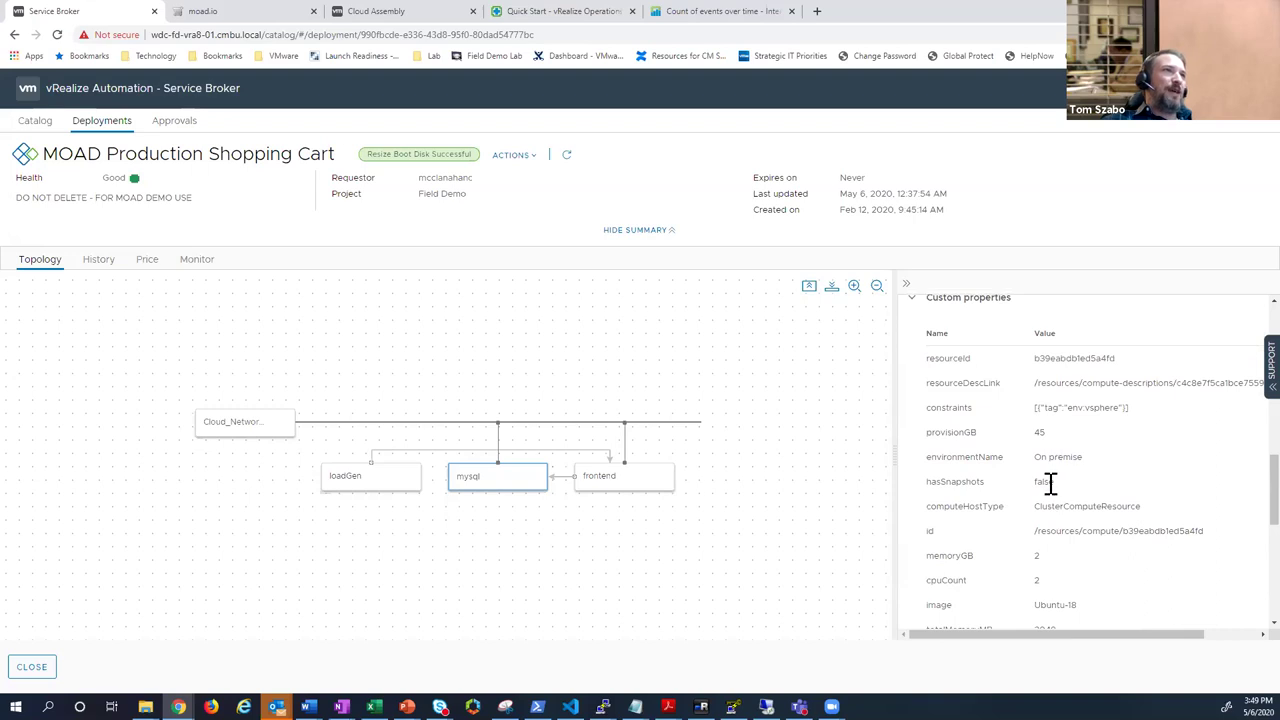
scroll(1030, 605, "up", 3)
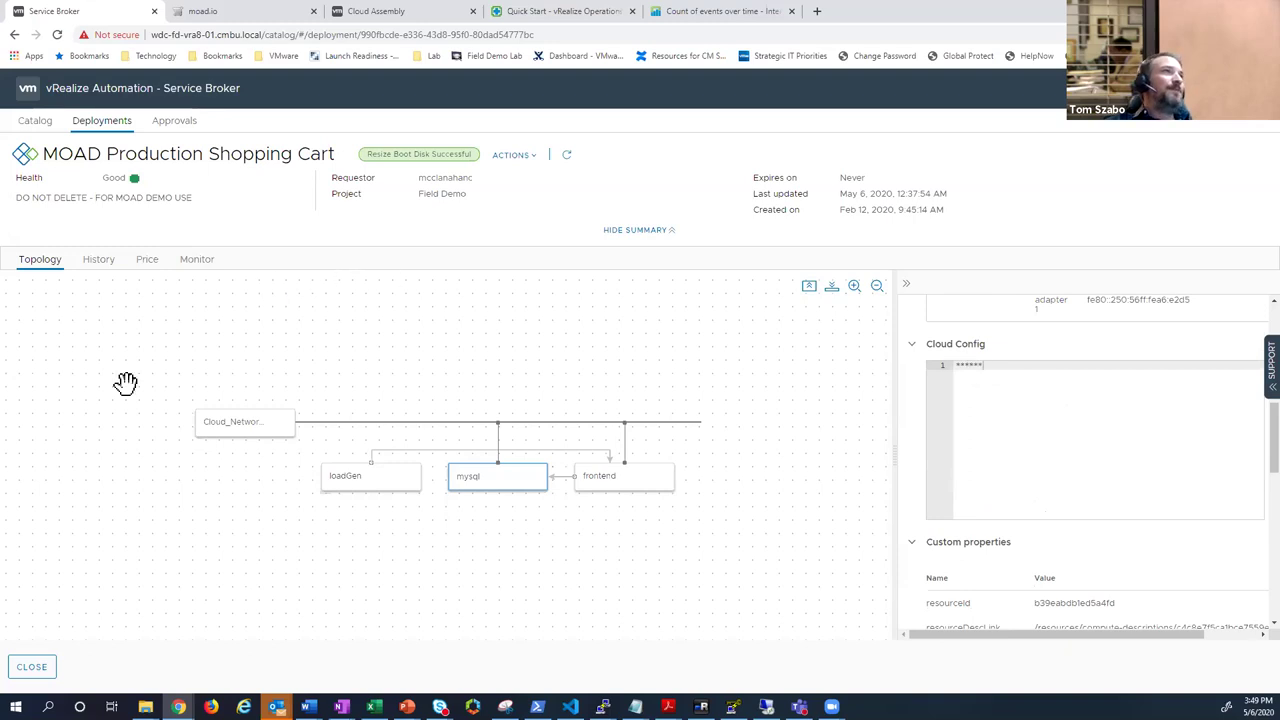
- Look over the deployment's request history, and check which actions are offered for the mysql machine in the topology
left_click(100, 262)
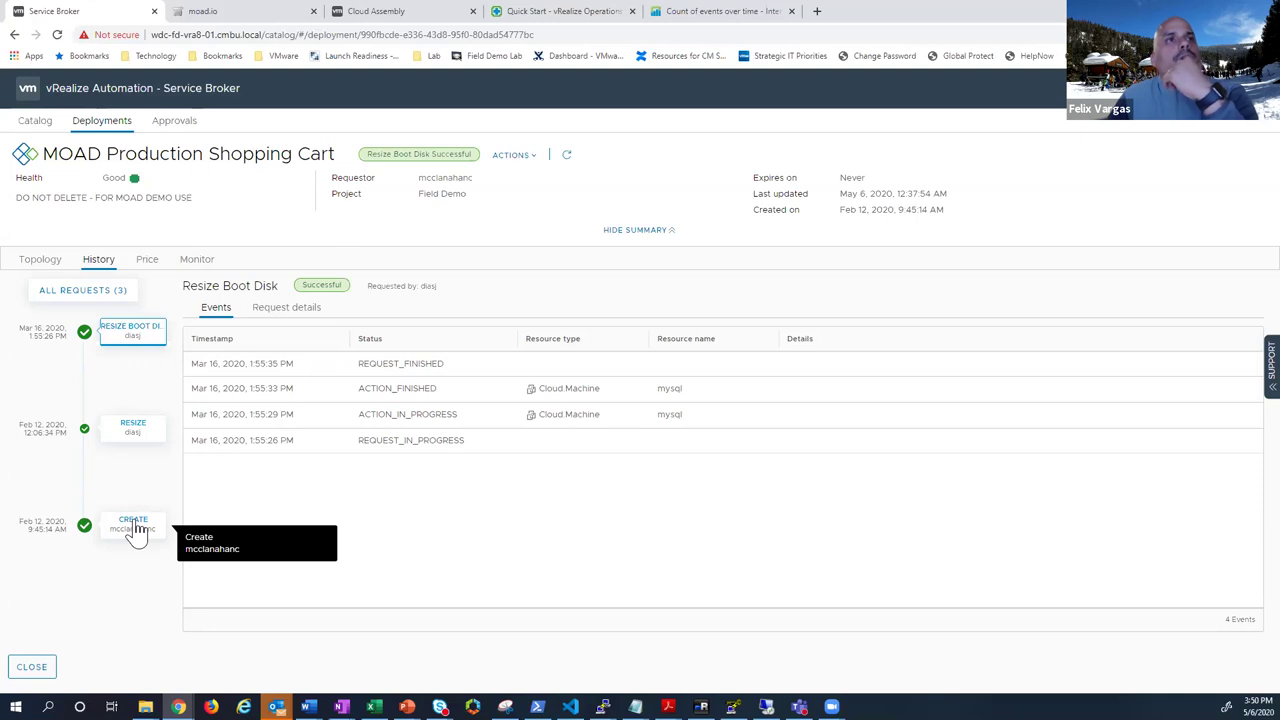
left_click(40, 261)
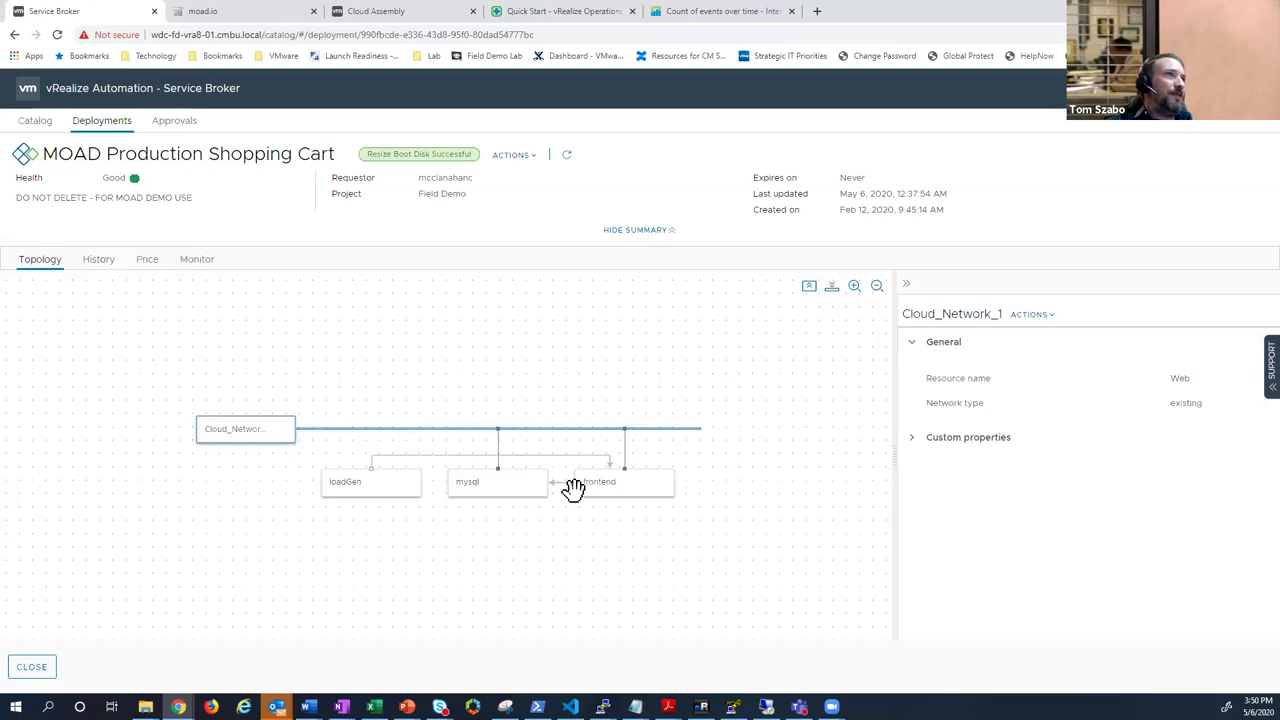
left_click(480, 485)
left_click(966, 315)
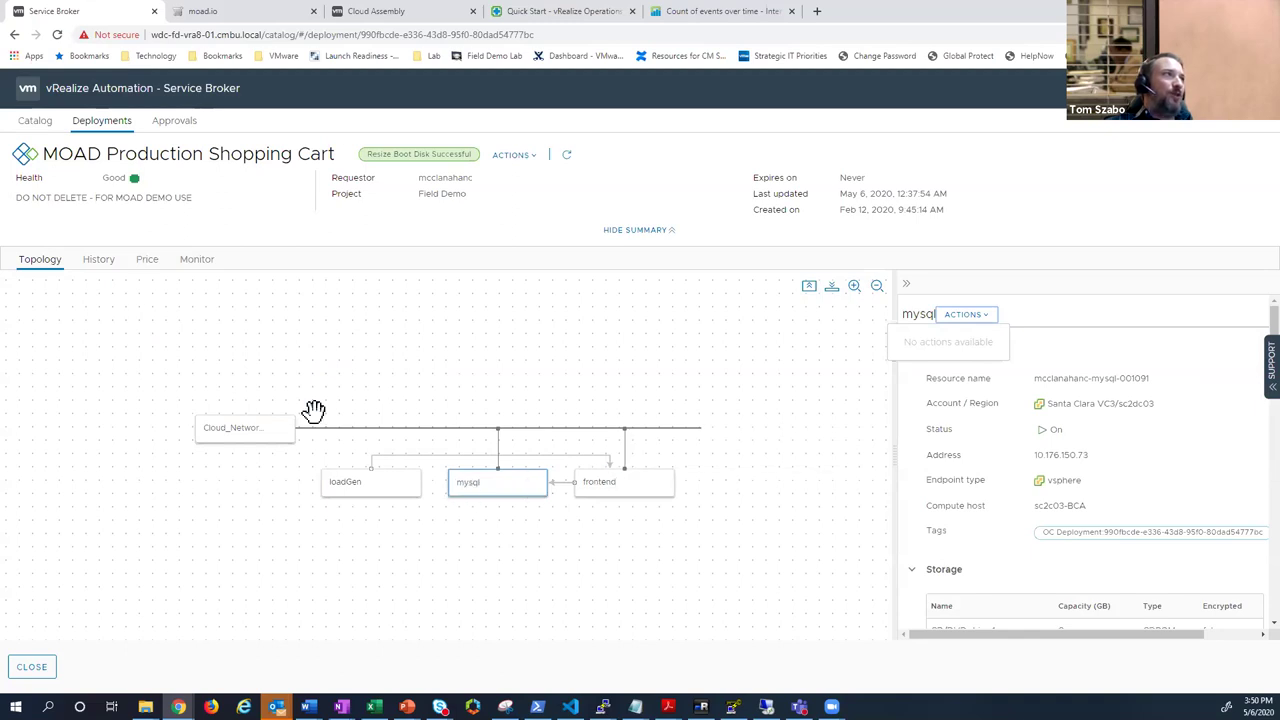
- Review the deployment history's Create, Resize and Resize Boot Disk events, including the request details of the Resize
left_click(99, 262)
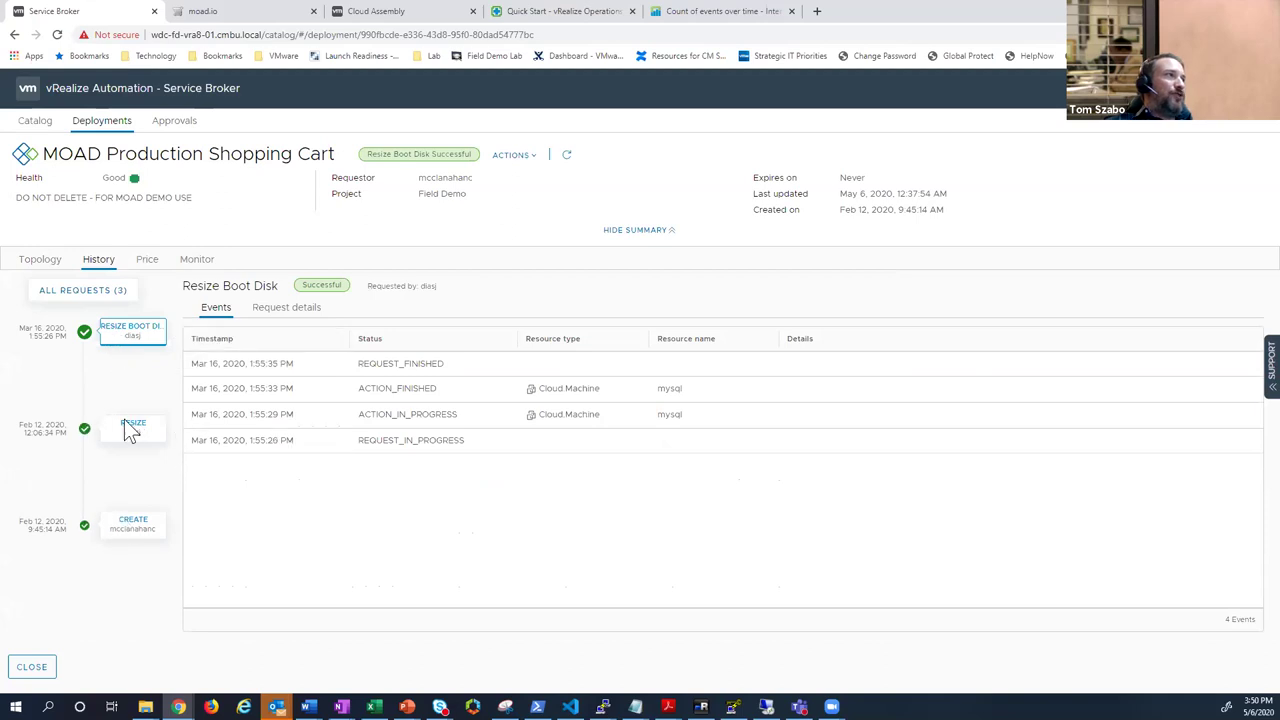
left_click(133, 530)
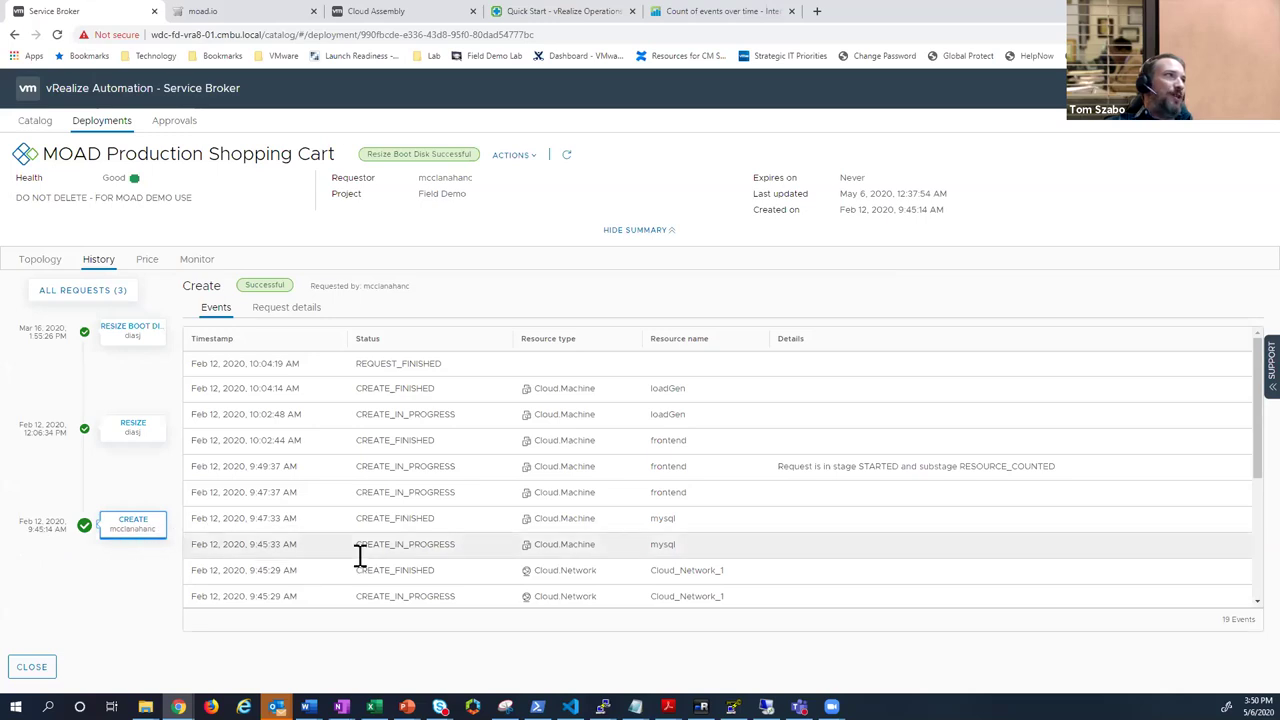
scroll(417, 446, "down", 3)
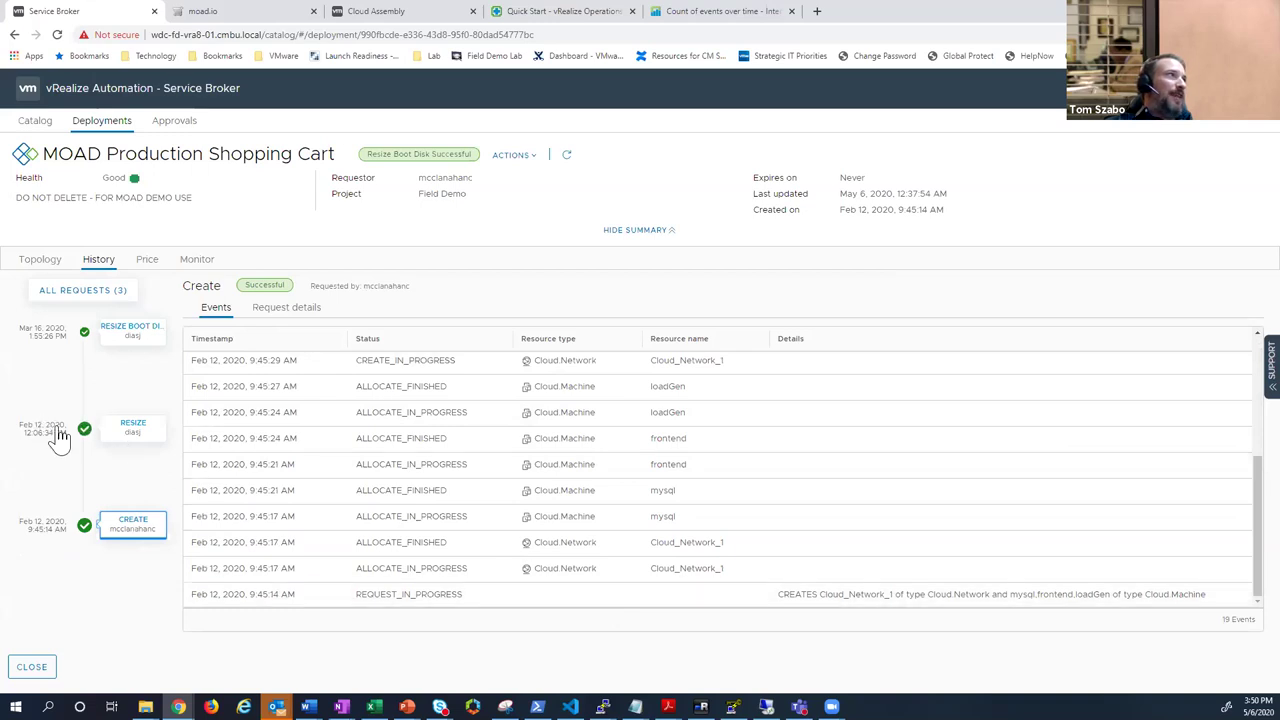
left_click(128, 444)
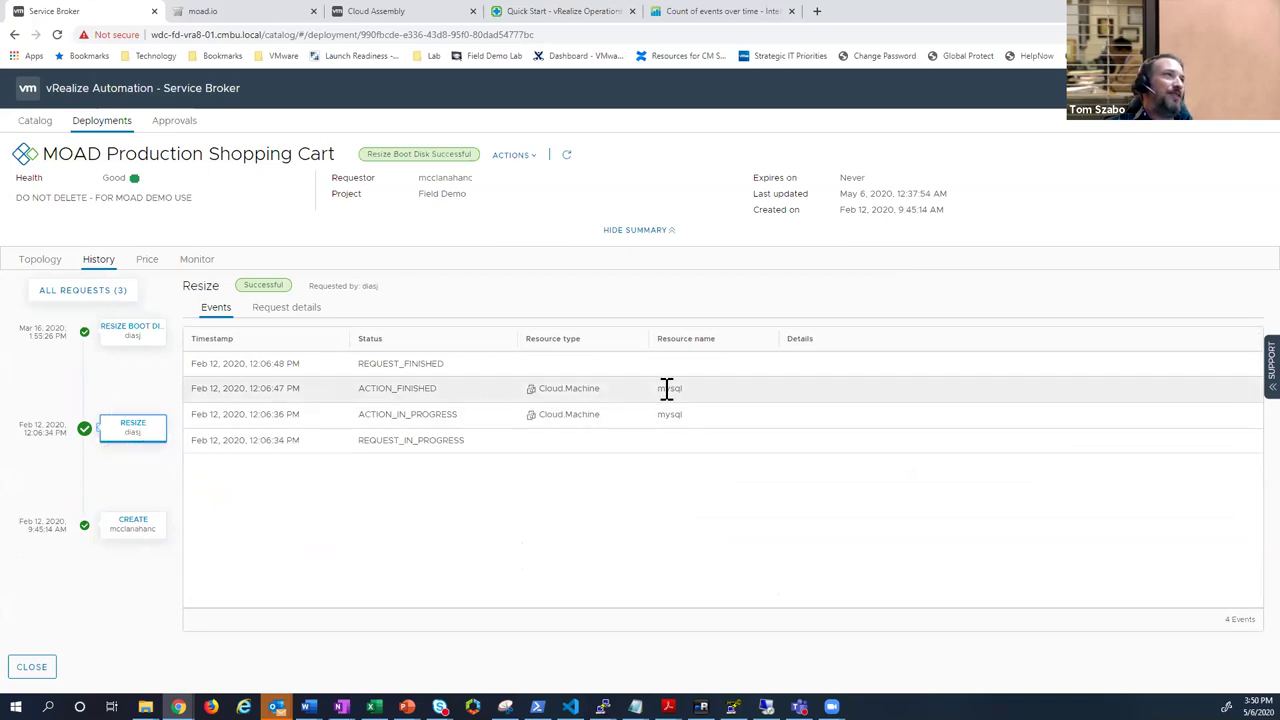
left_click(300, 309)
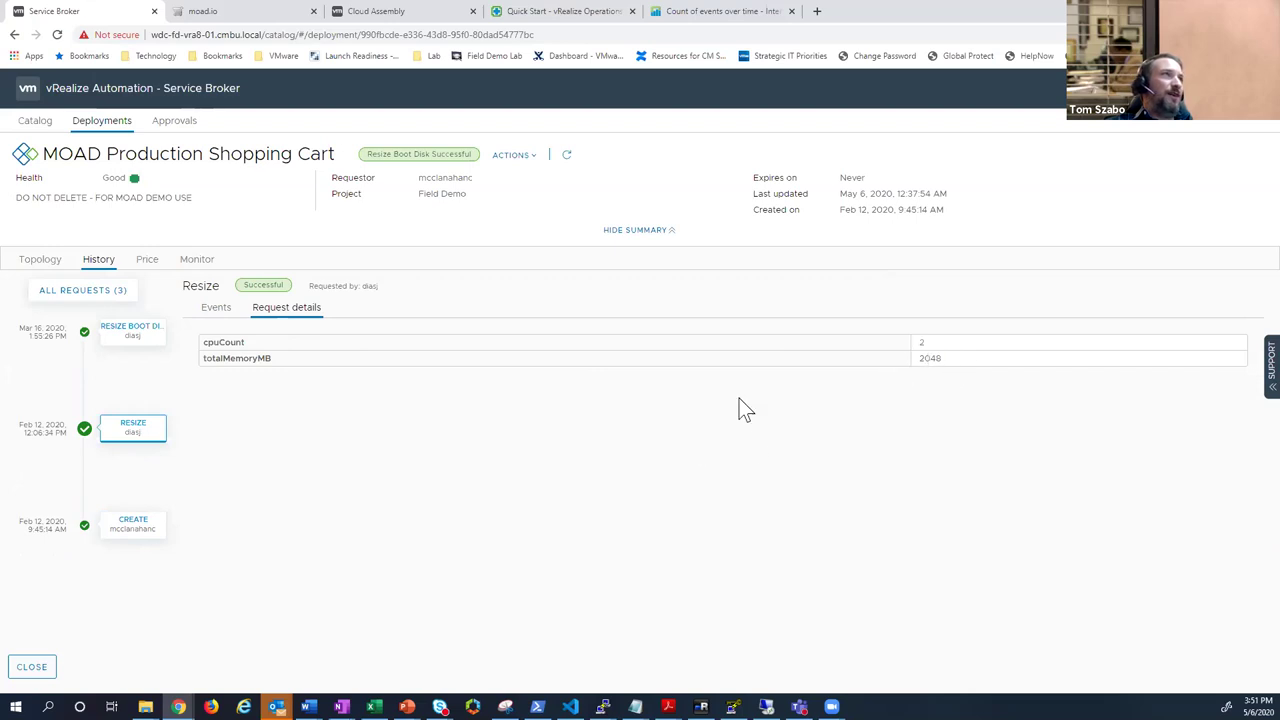
left_click(214, 310)
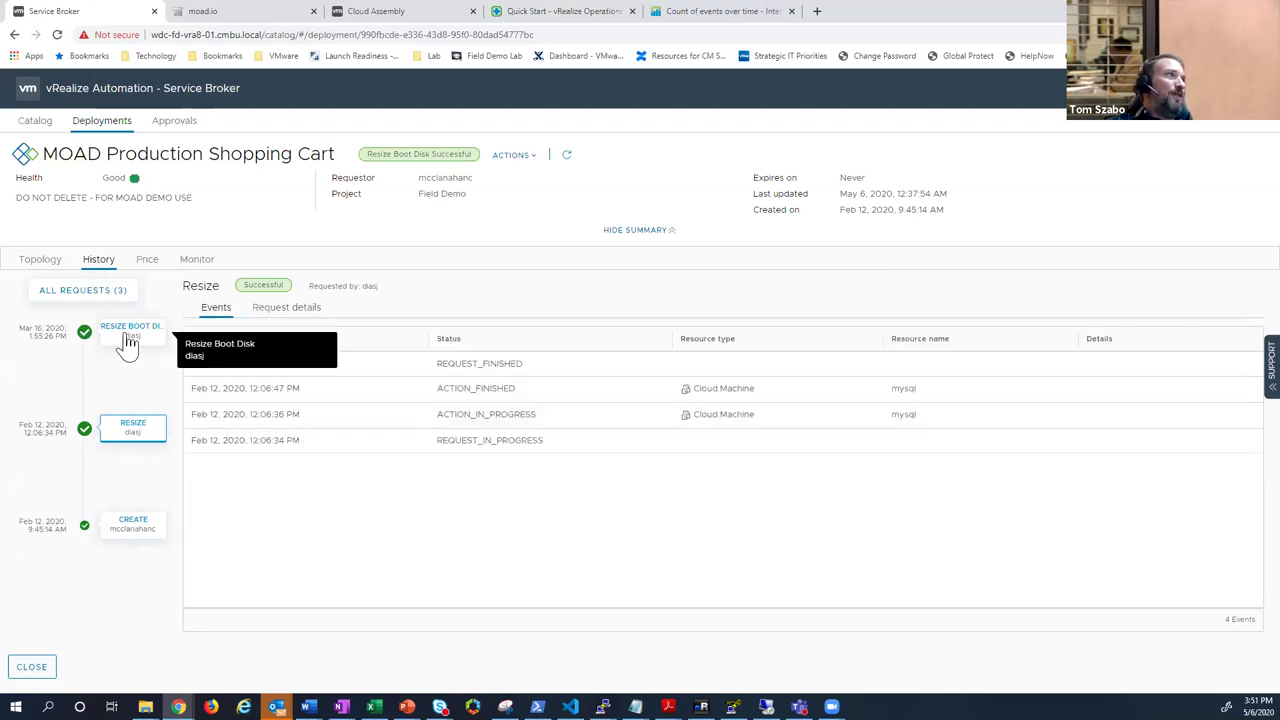
left_click(127, 333)
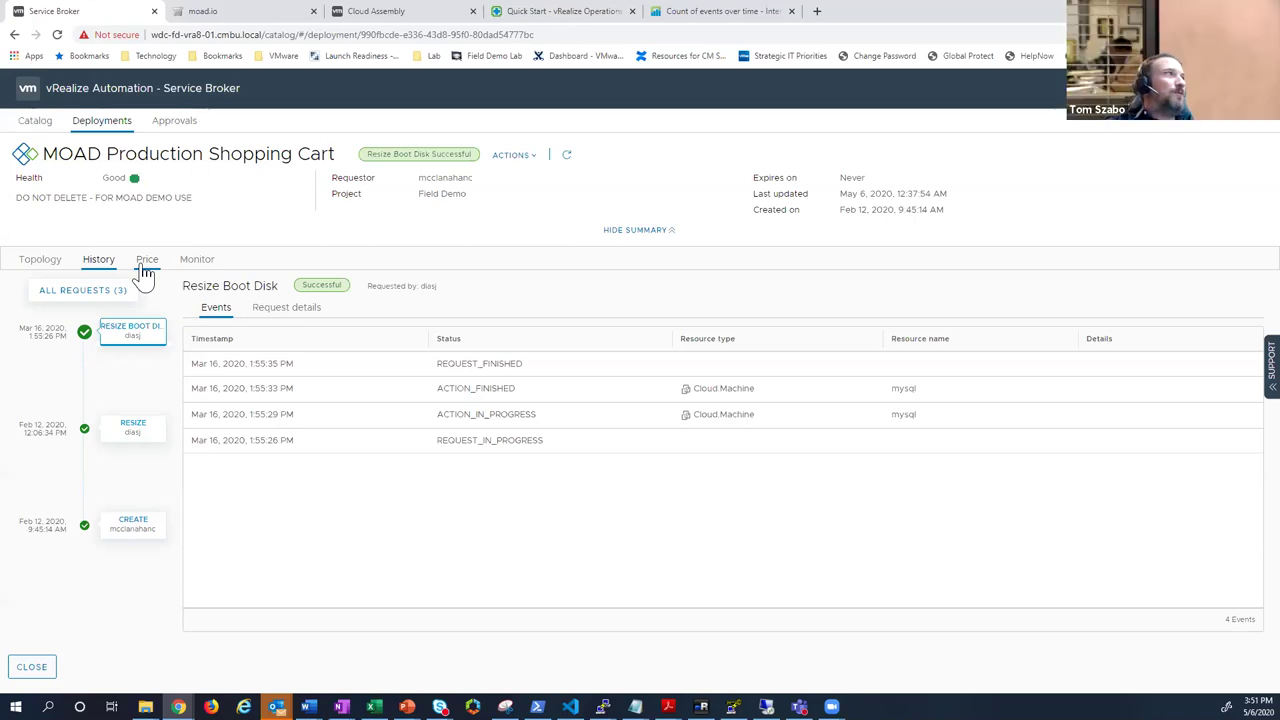
- Review the deployment's price analysis and the mysql machine's CPU and memory monitoring charts over 1 week
left_click(148, 264)
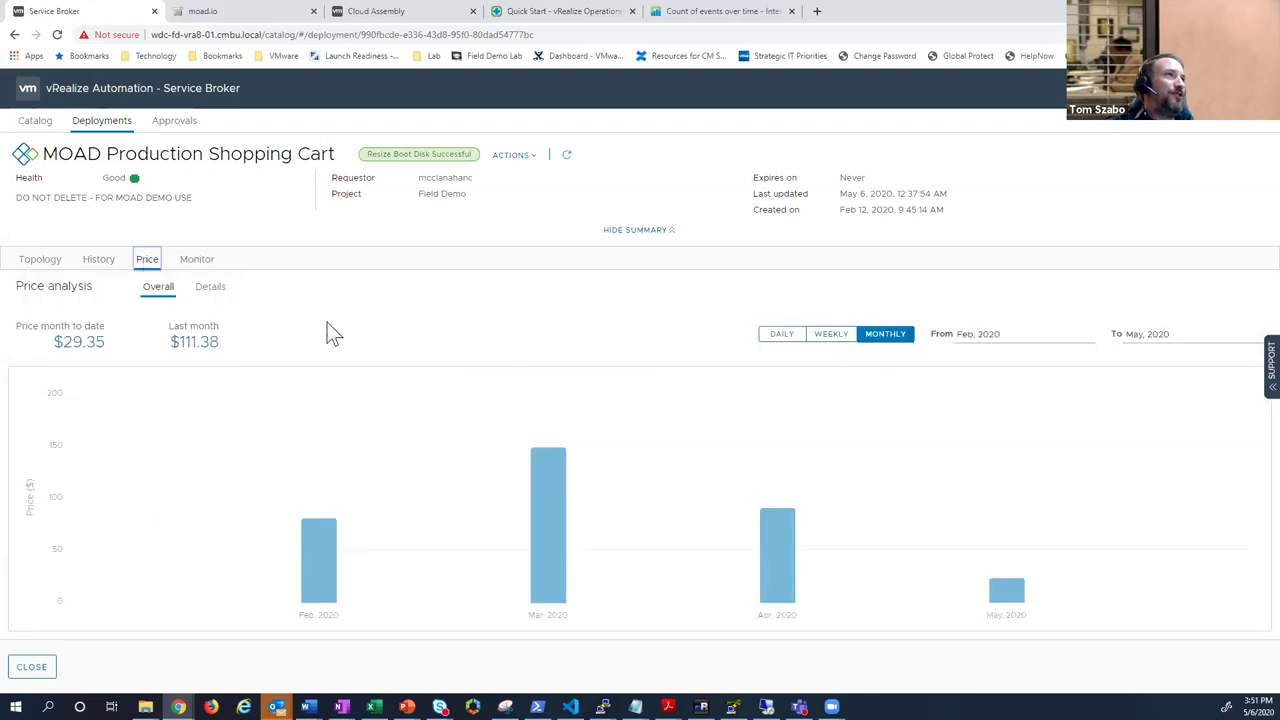
left_click(193, 263)
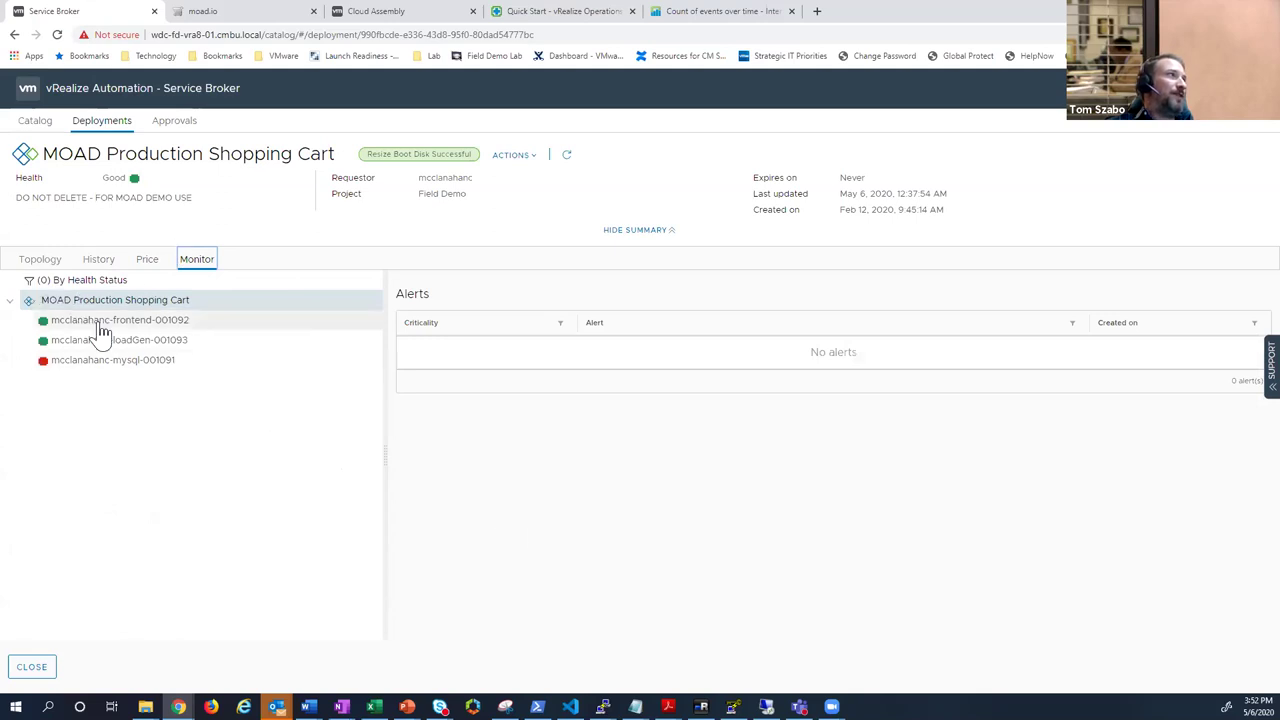
left_click(100, 362)
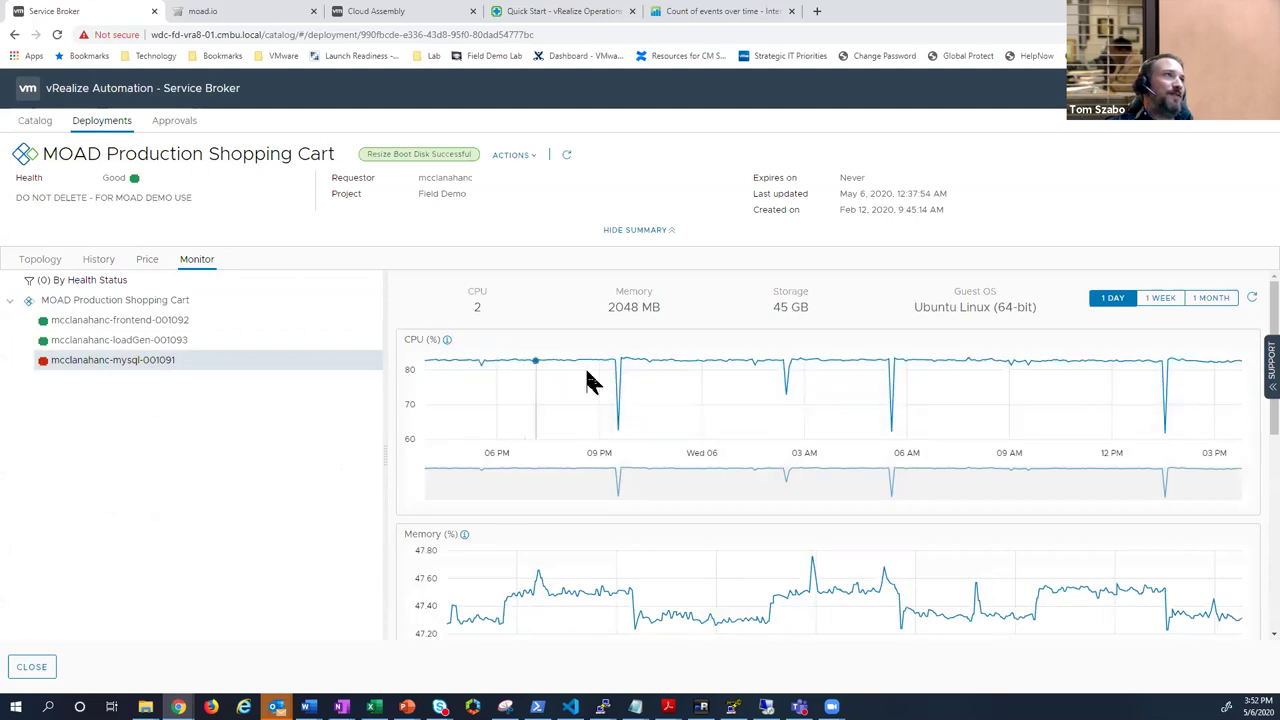
left_click(1165, 300)
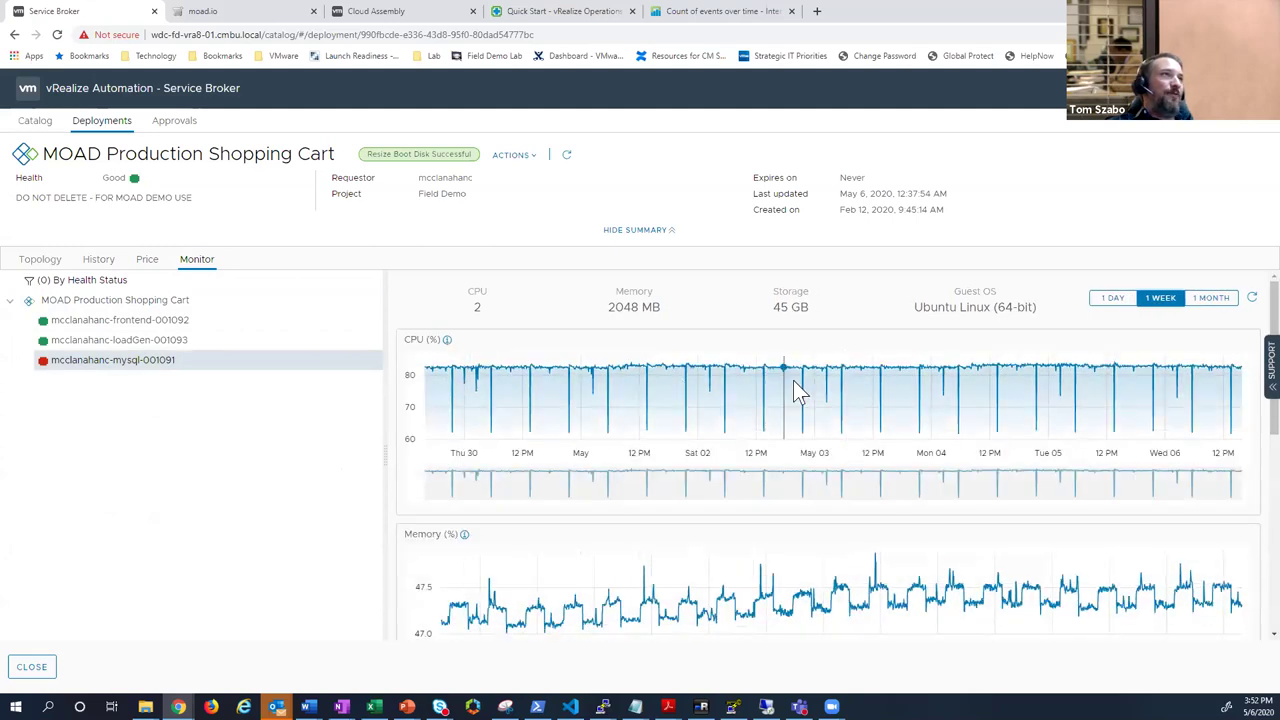
mouse_move(775, 400)
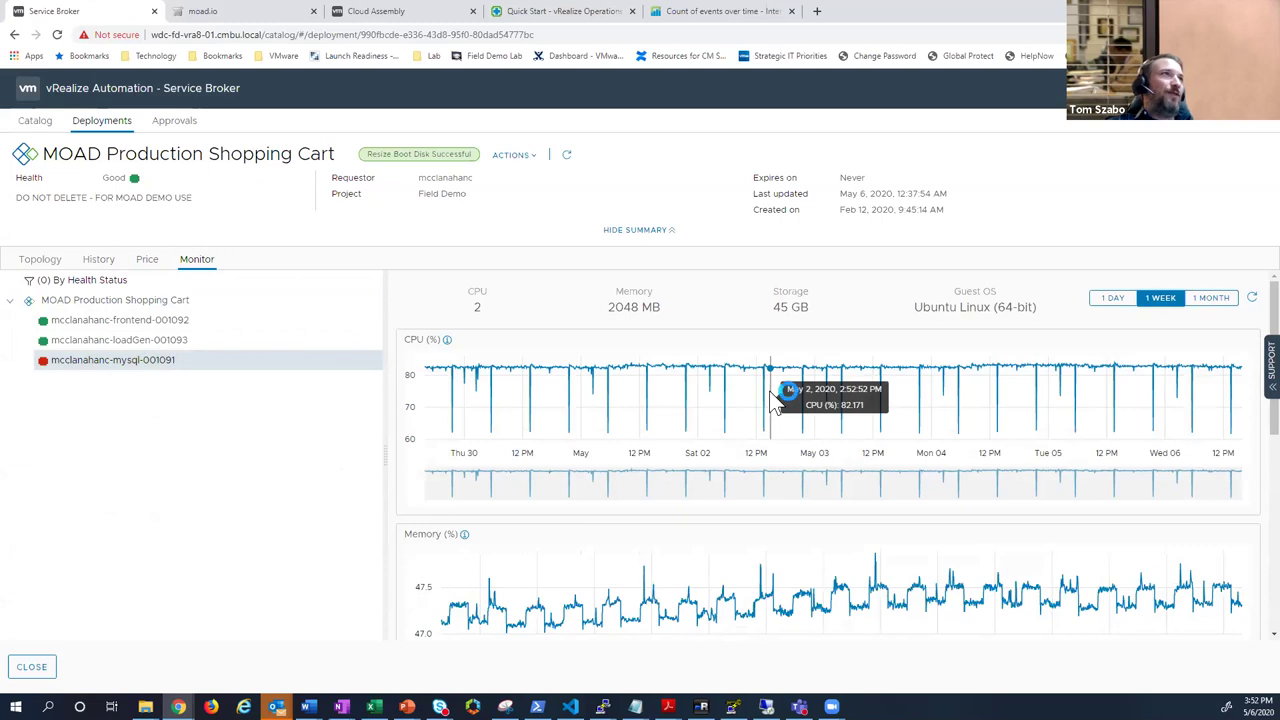
- Switch to vRealize Operations Manager, find the MOAD Production Shopping Cart deployment by searching "moad", and expand its related virtual machines and vSAN disk groups
left_click(527, 20)
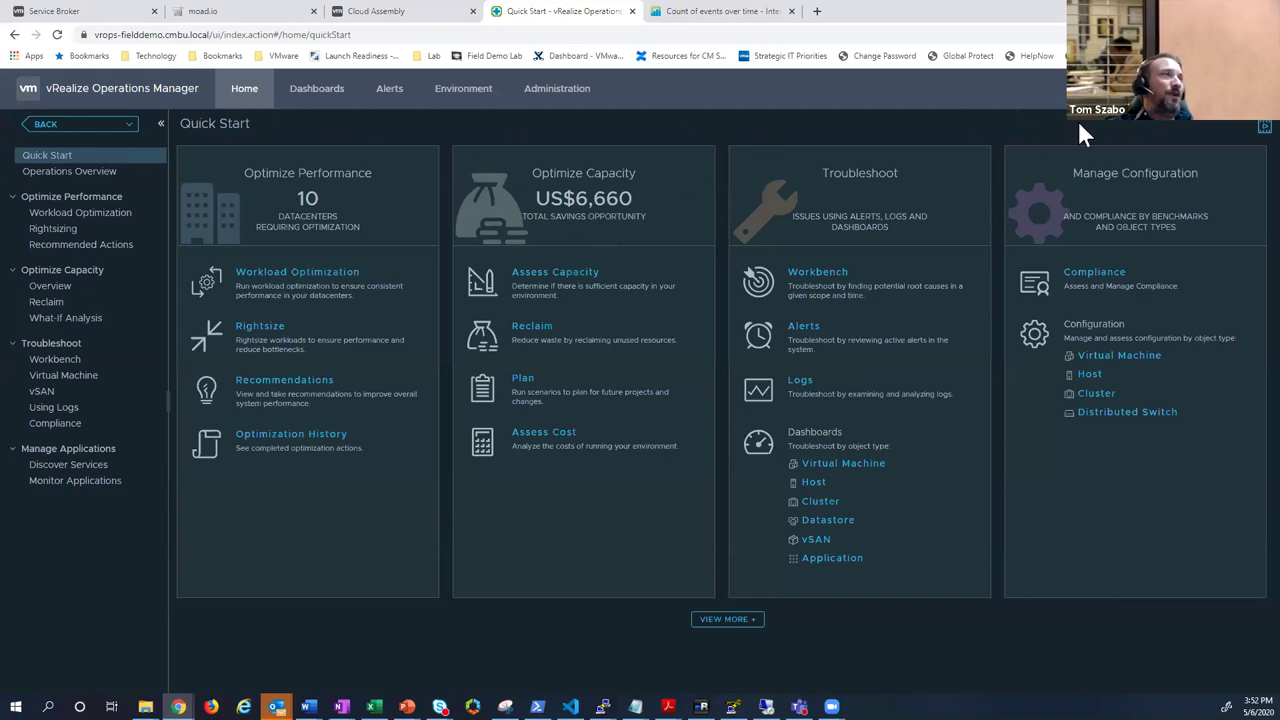
left_click(1143, 90)
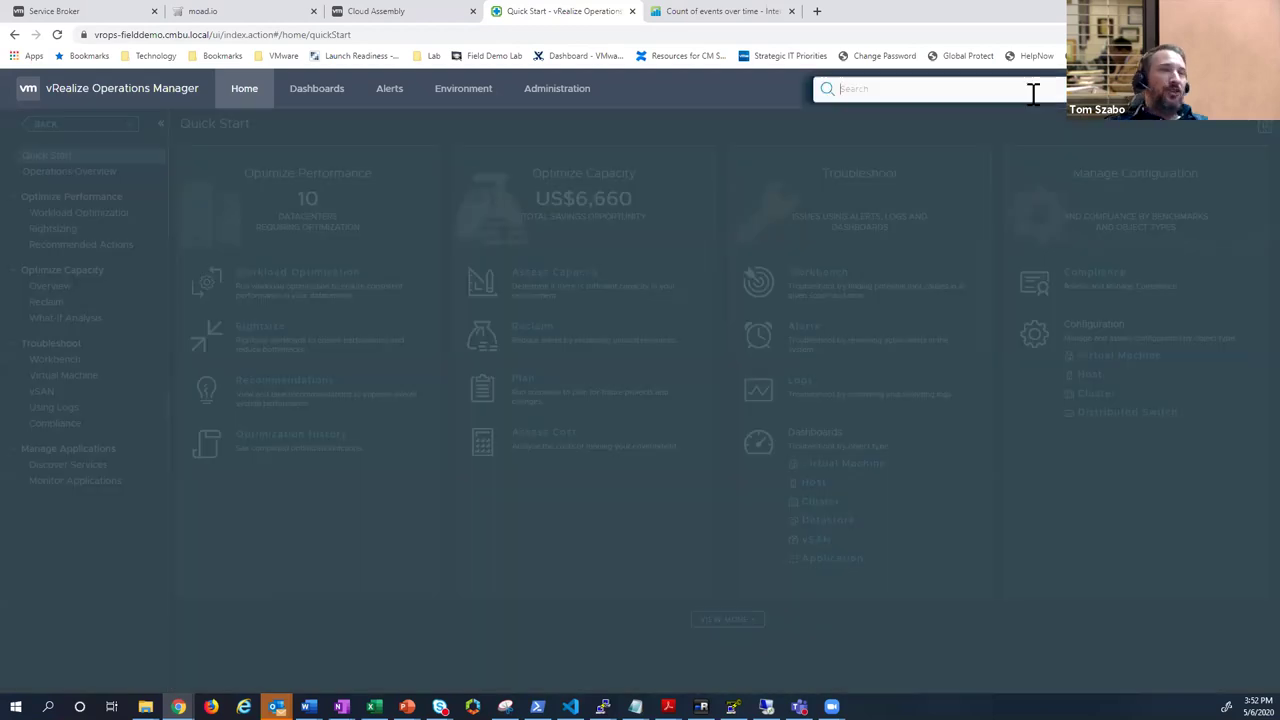
type("moad")
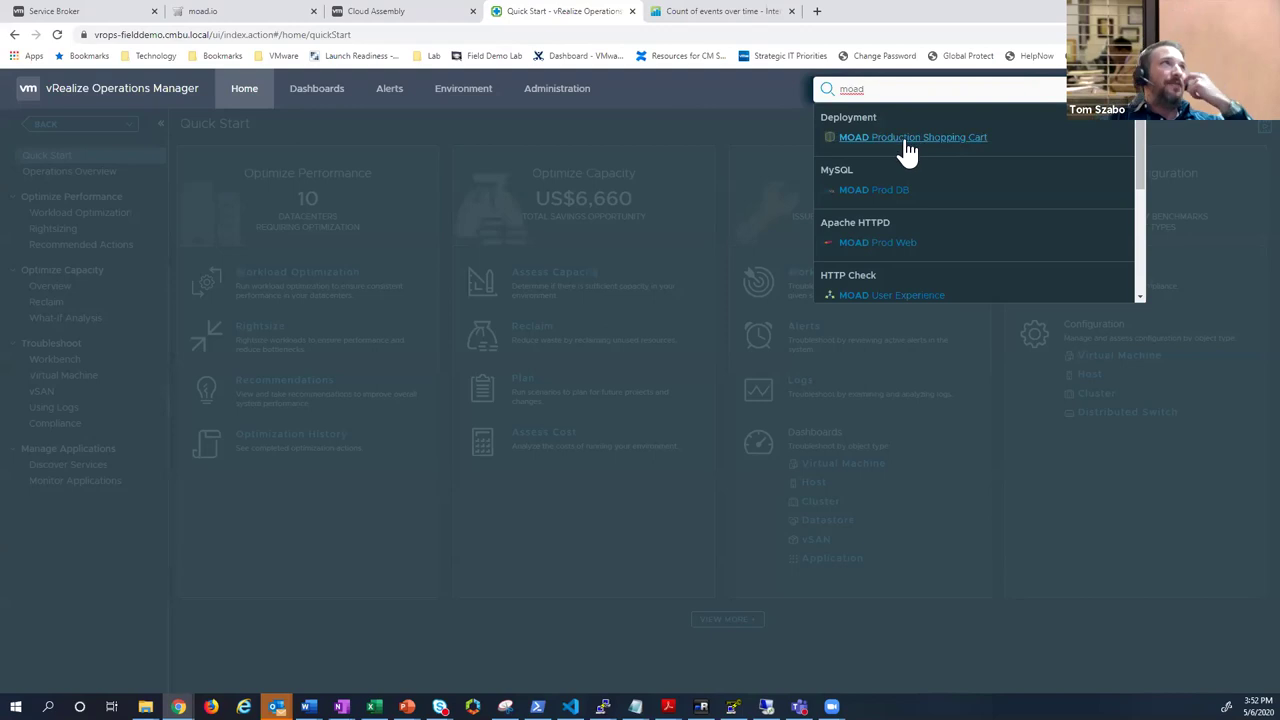
left_click(908, 140)
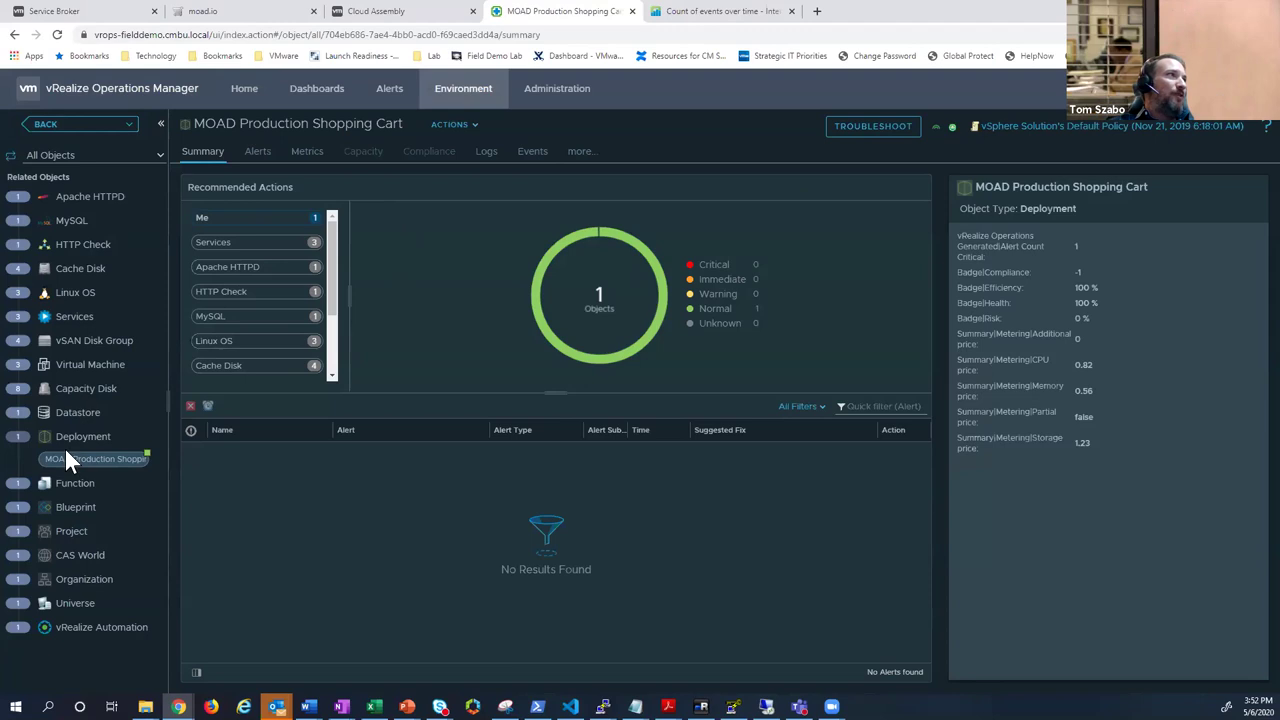
left_click(68, 364)
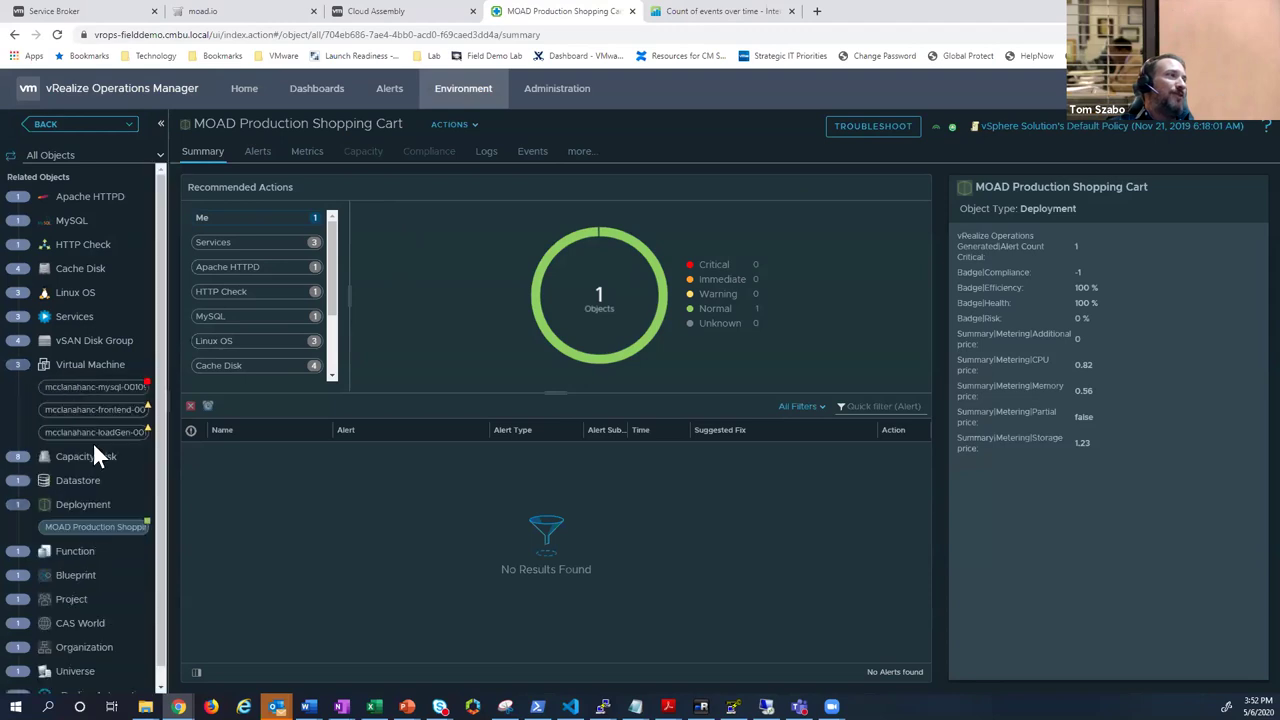
left_click(63, 340)
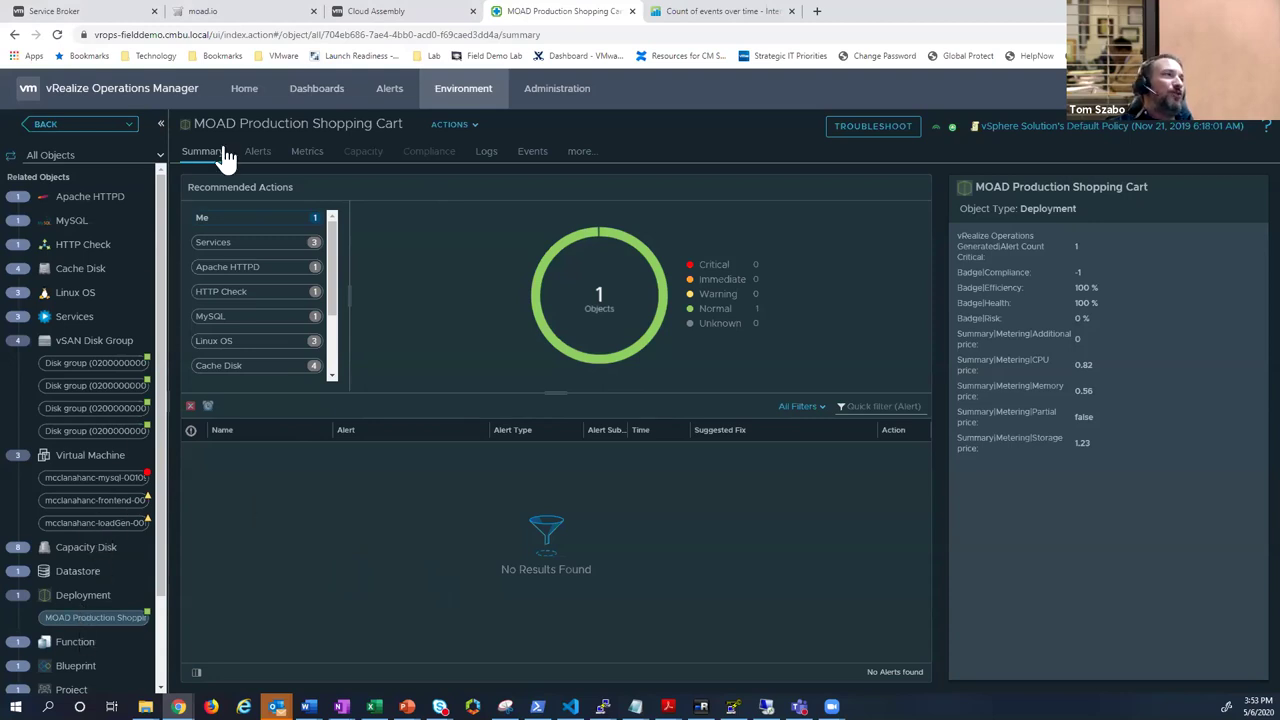
- Explore the deployment's metrics relationship map by expanding its virtual machines, focusing on the frontend machine and expanding its Services group
left_click(305, 158)
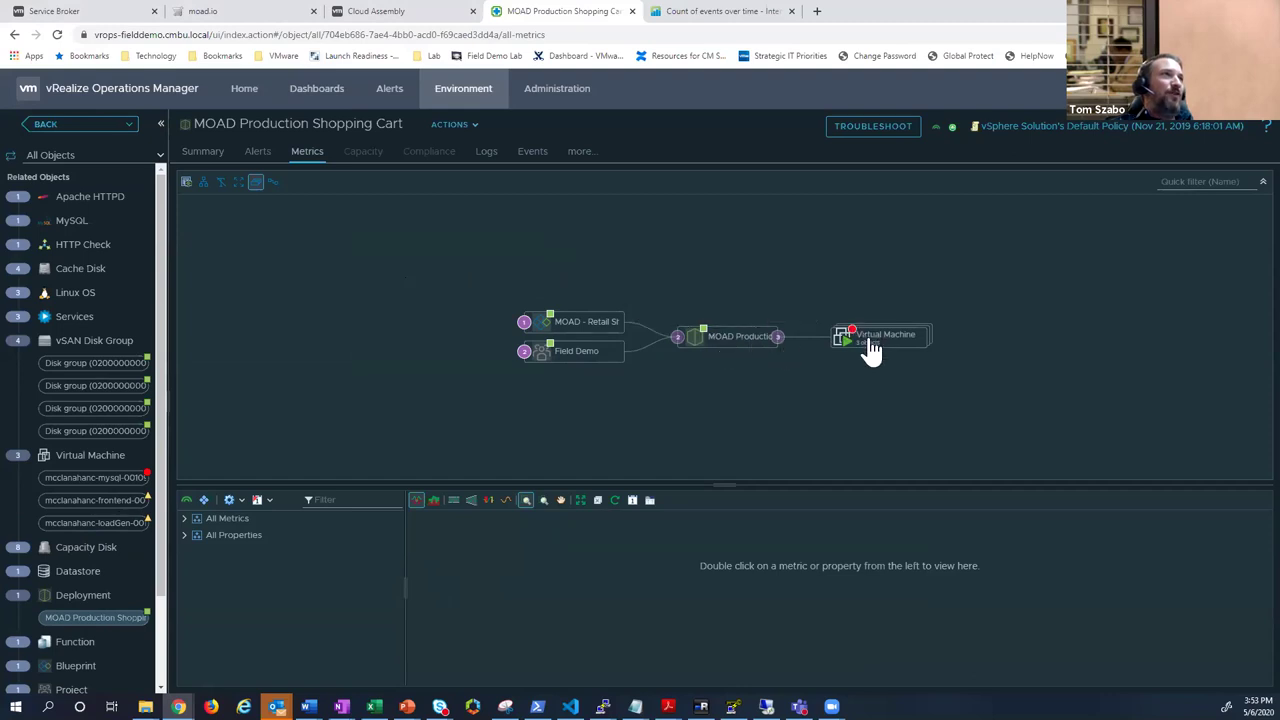
mouse_move(870, 345)
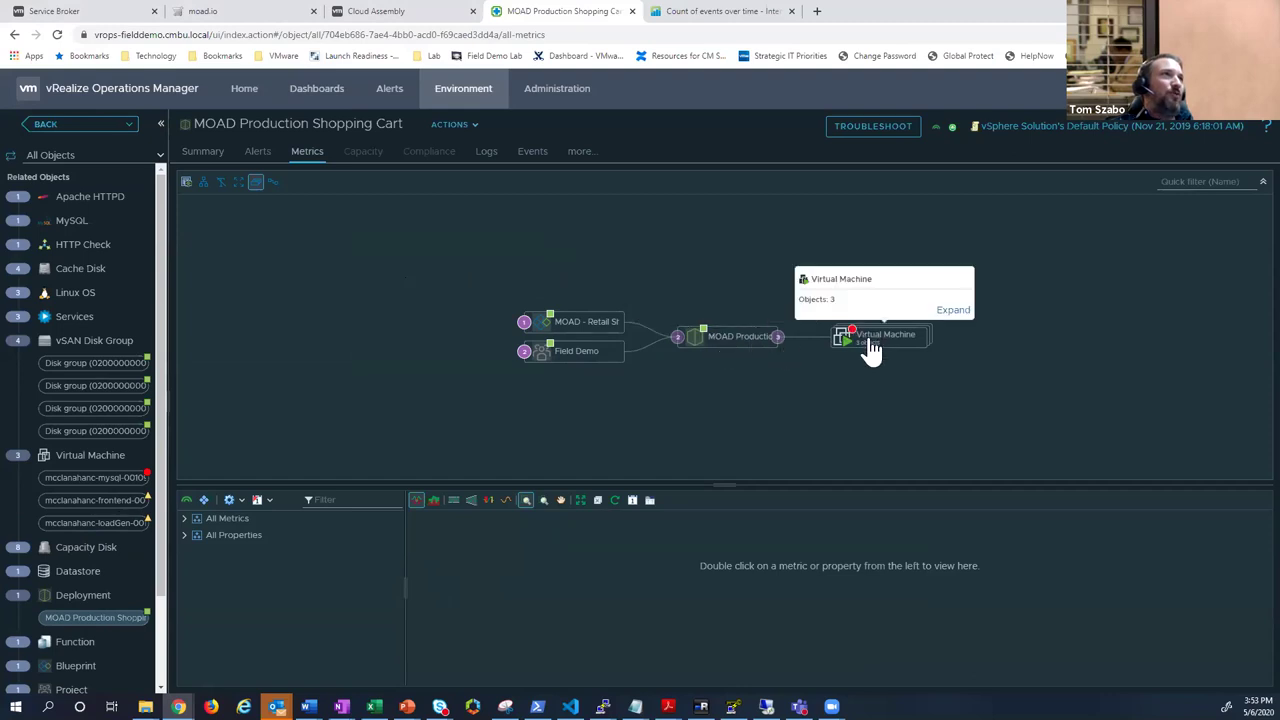
left_click(955, 315)
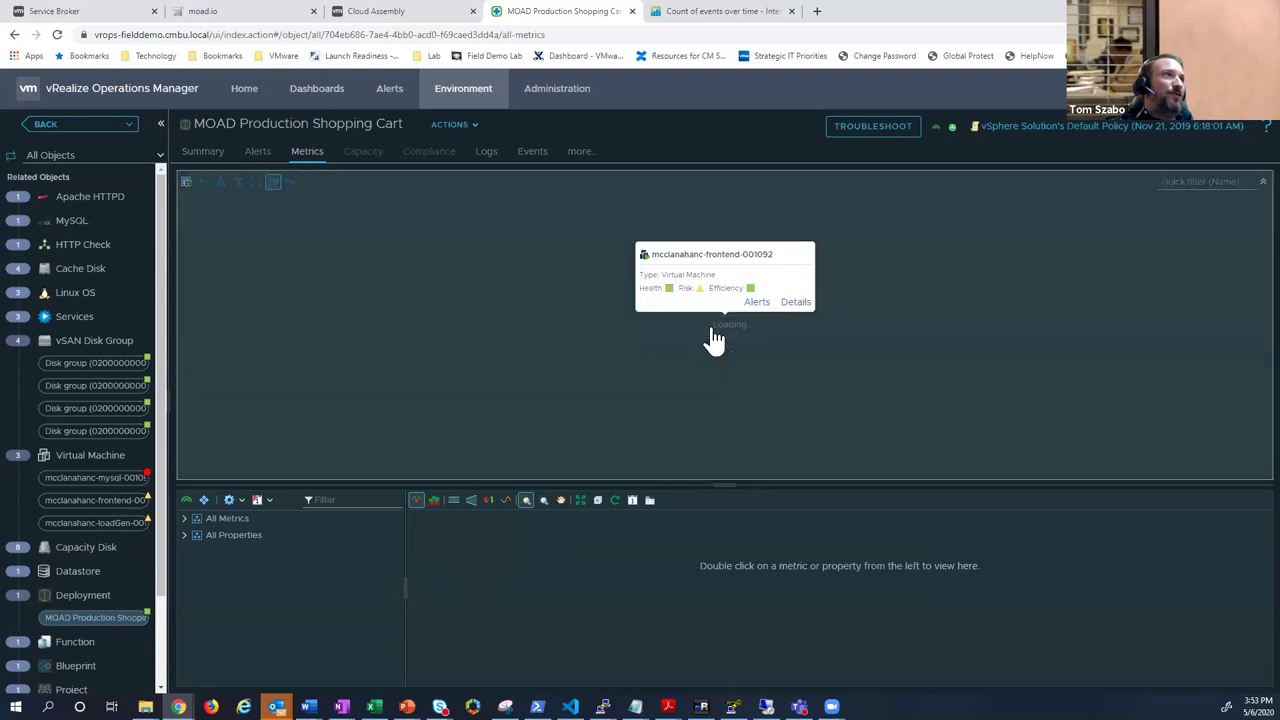
double_click(709, 343)
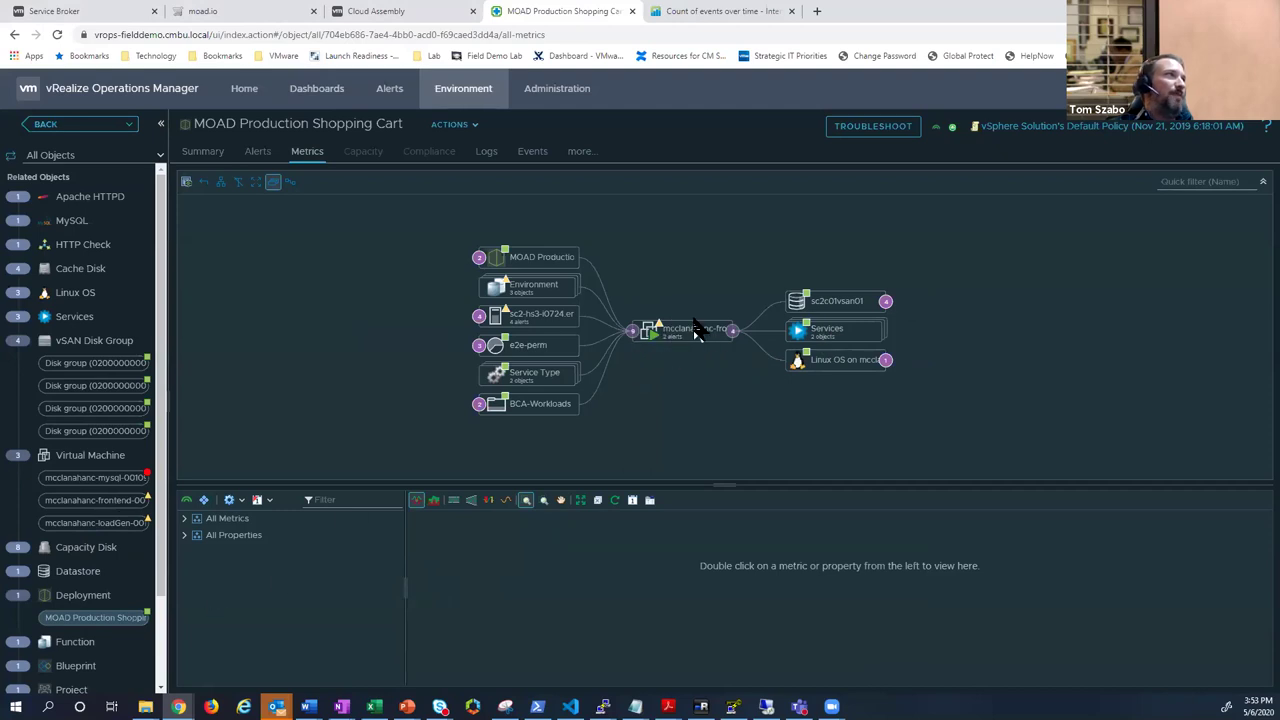
double_click(830, 337)
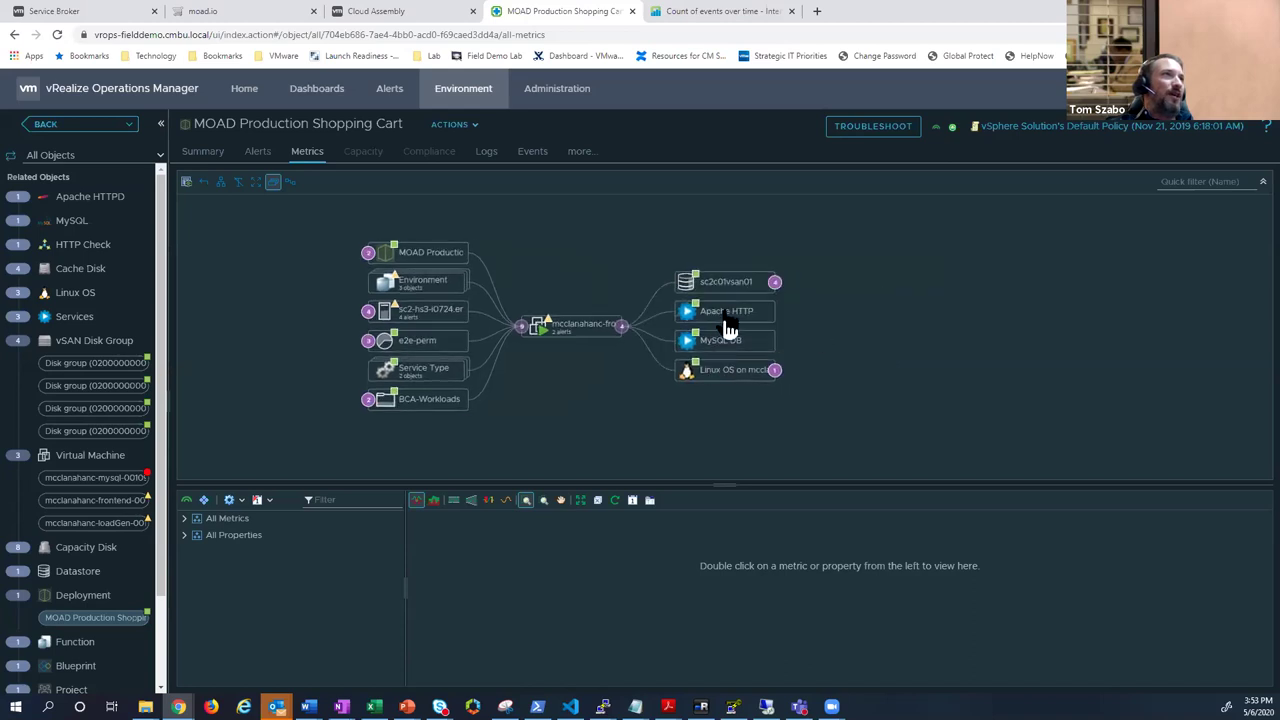
mouse_move(736, 347)
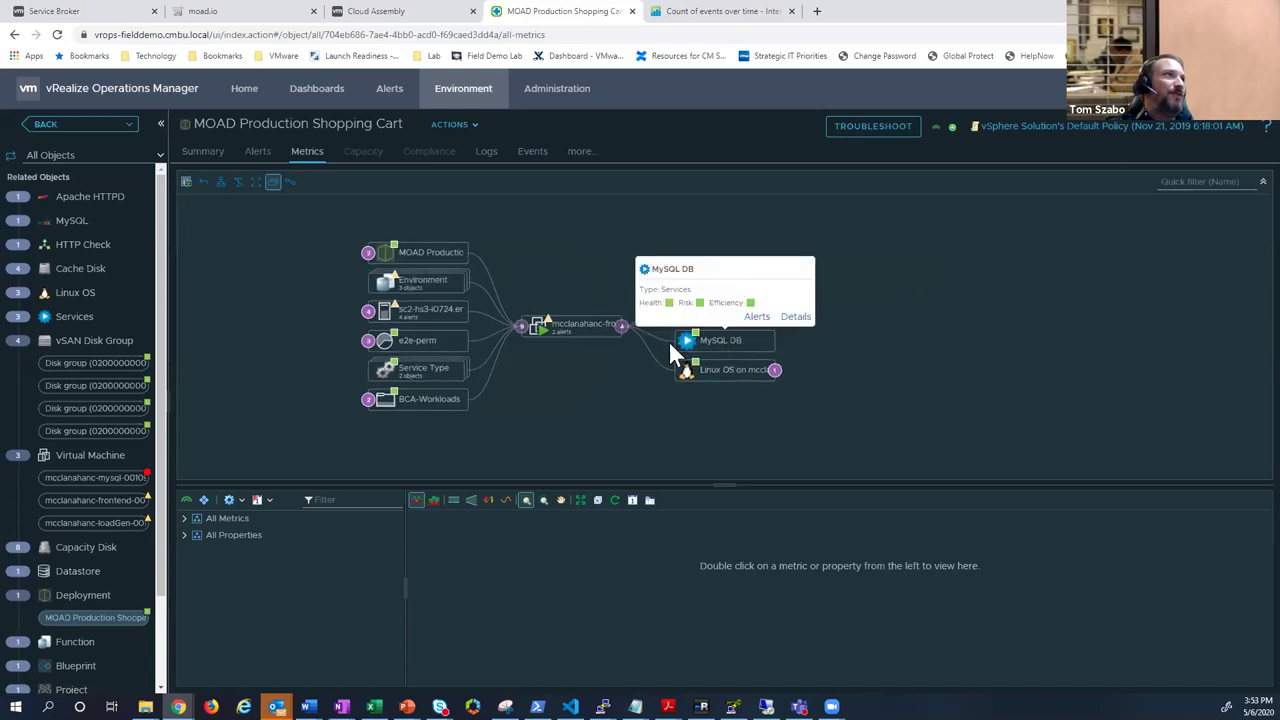
- Trace the frontend machine's infrastructure in the map by expanding the parents of host sc2-hs3-i0724 and of the MOAD PCI environment
left_click(413, 322)
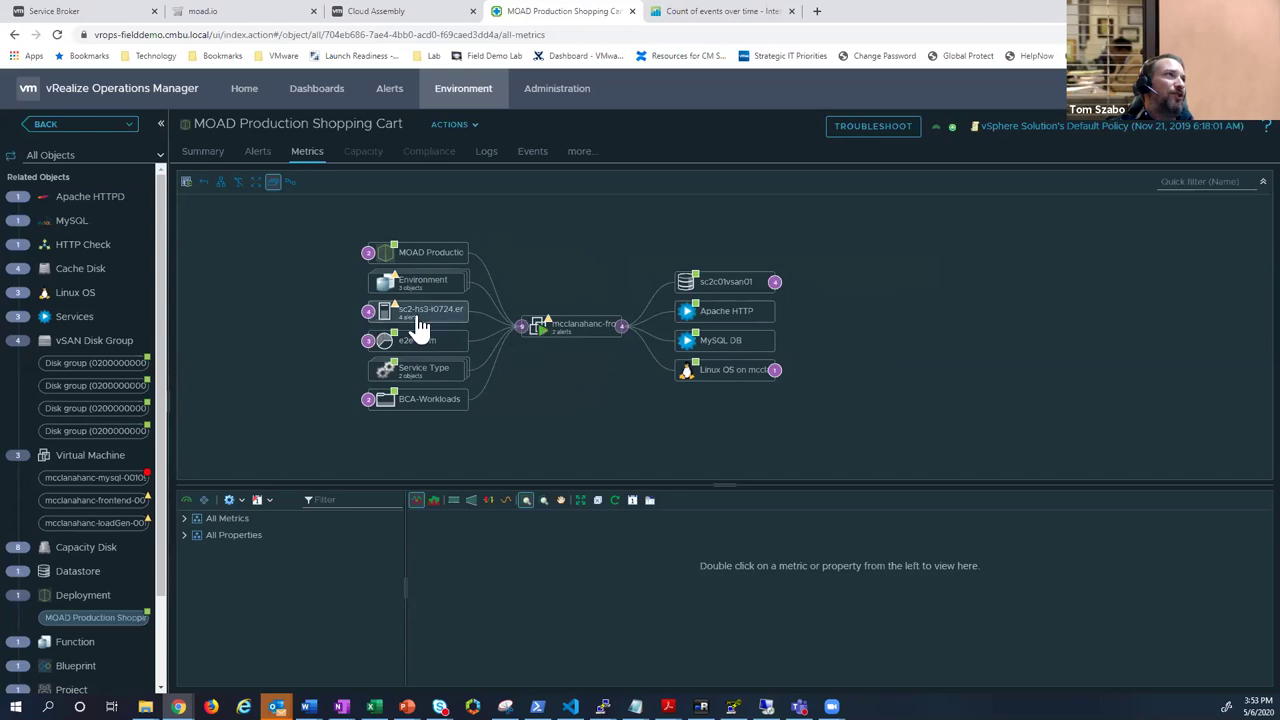
left_click(368, 312)
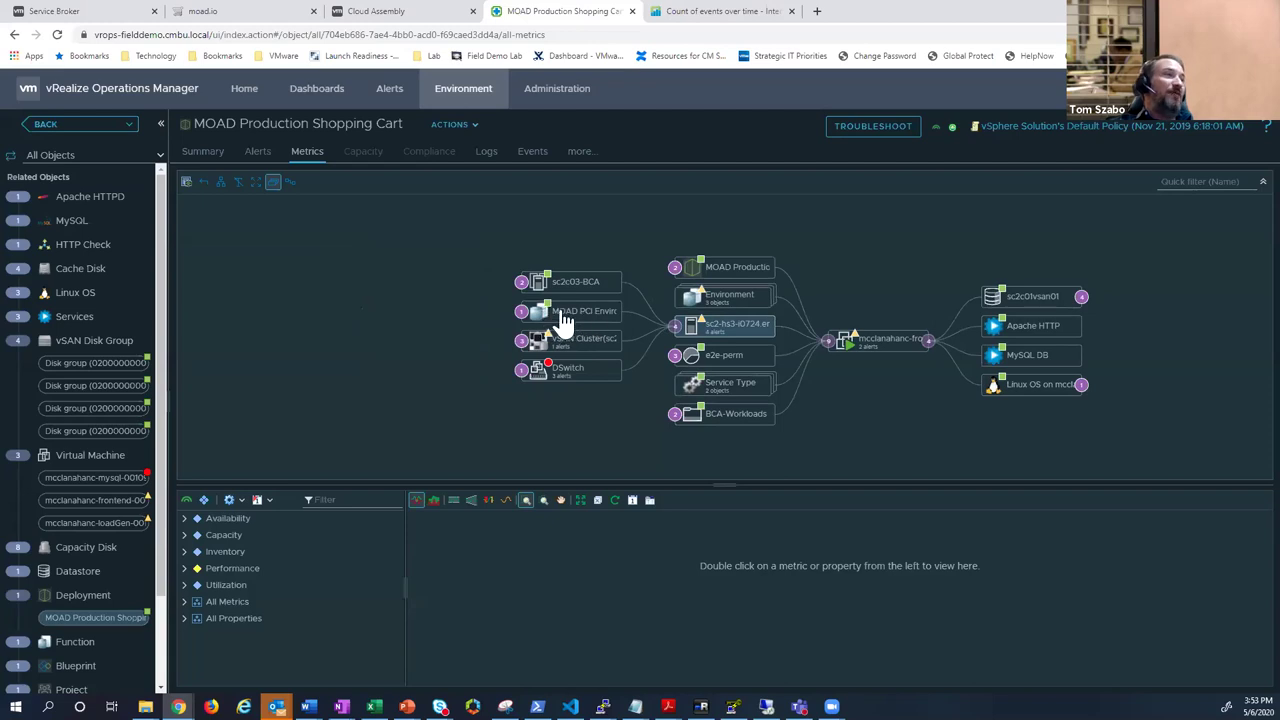
left_click(521, 312)
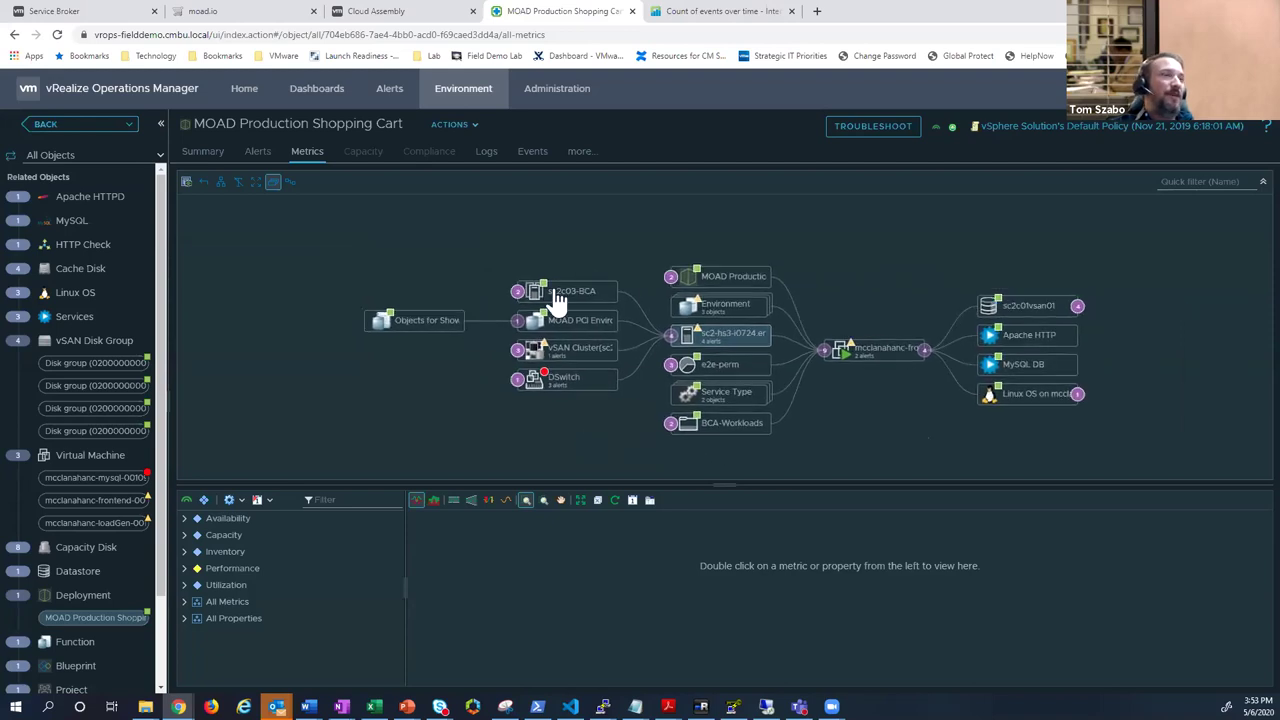
mouse_move(569, 316)
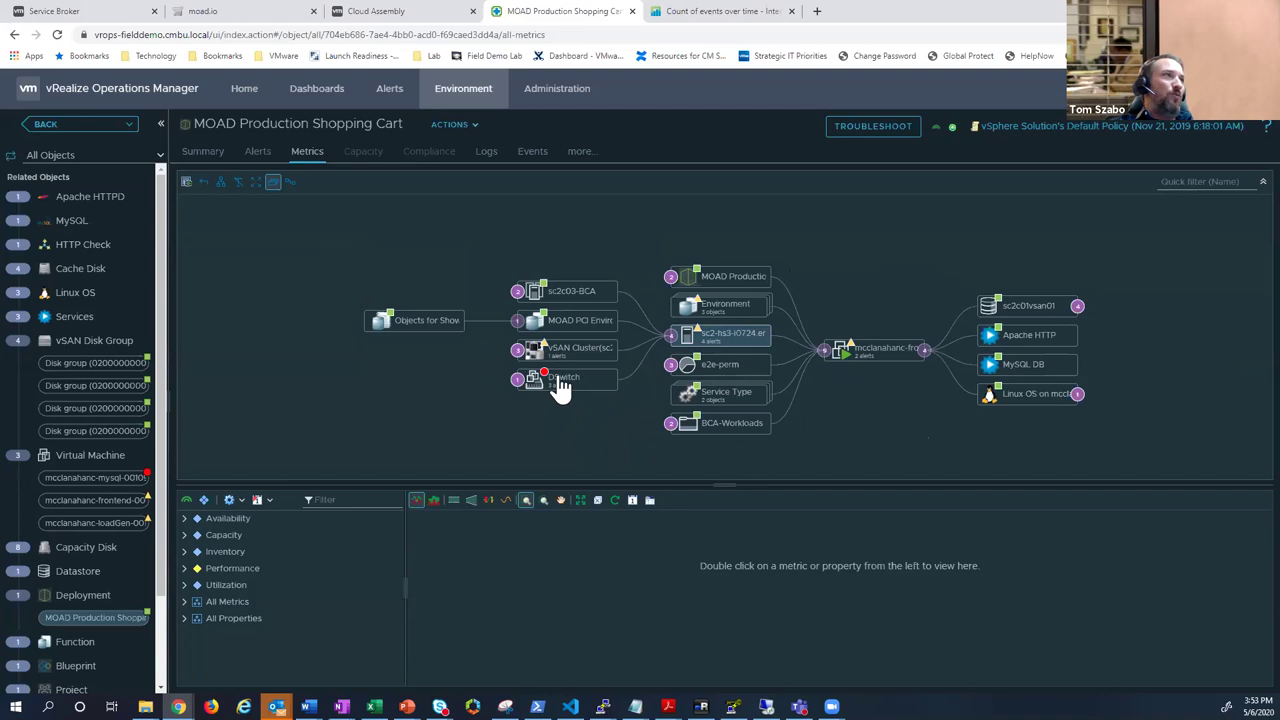
mouse_move(560, 390)
left_click_drag(950, 445, 797, 437)
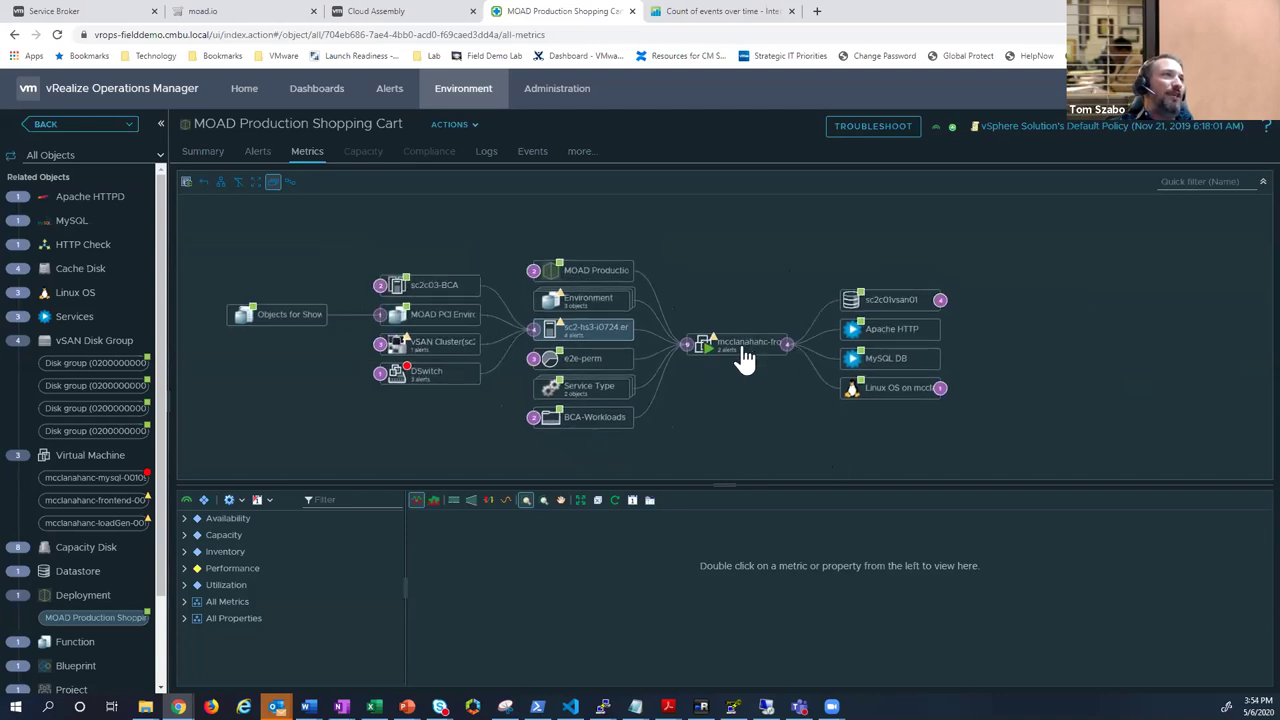
mouse_move(737, 357)
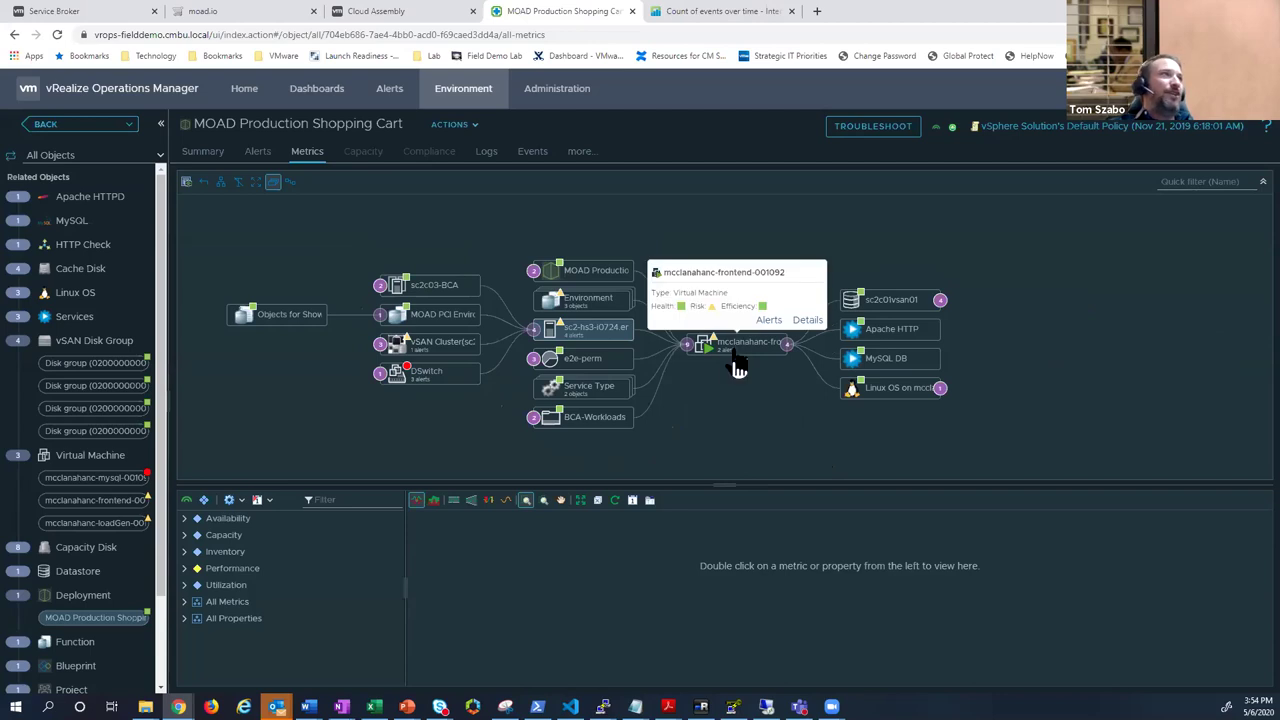